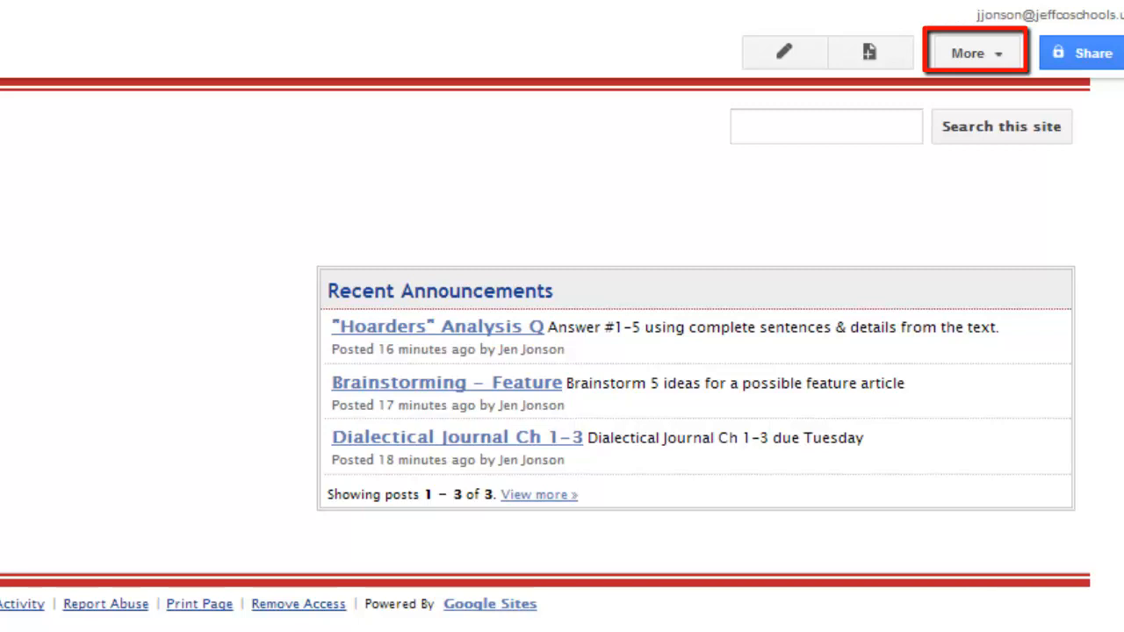
# Open the Home page for editing and save it
pyautogui.click(784, 52)
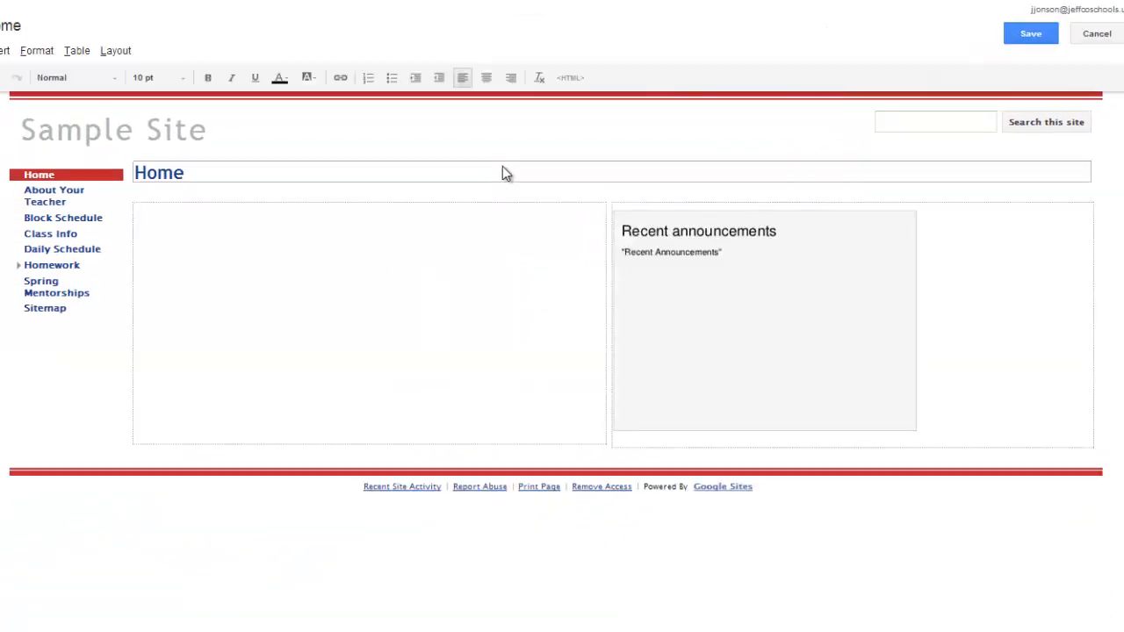
pyautogui.click(1030, 35)
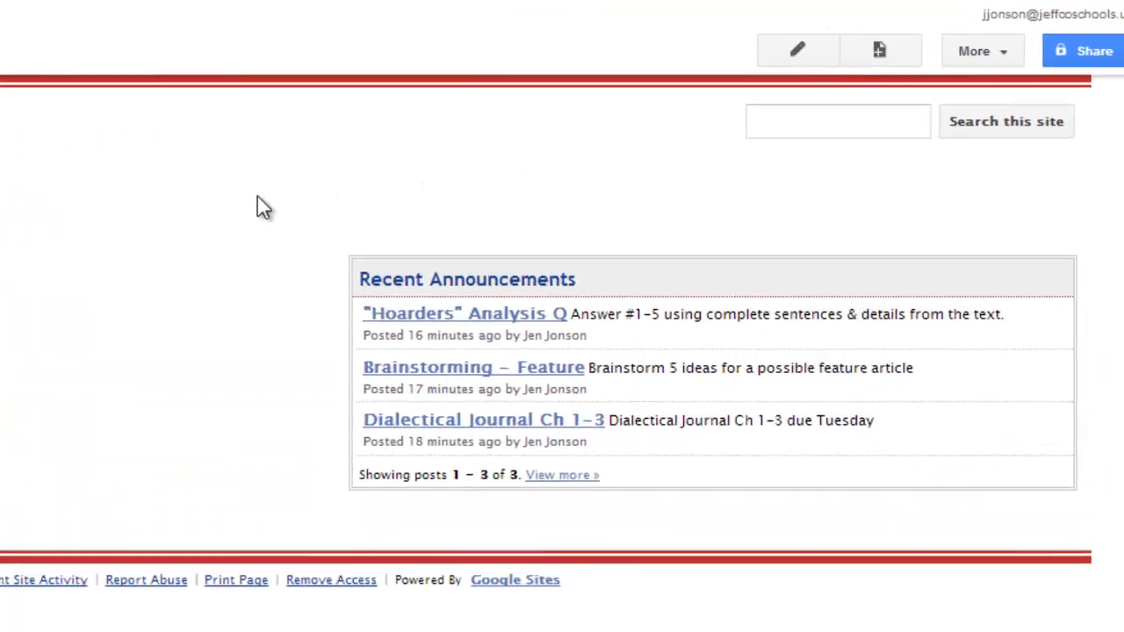
# Change the site's base theme to Micro Blueprint in the site management settings, save it and return to the site
pyautogui.click(989, 50)
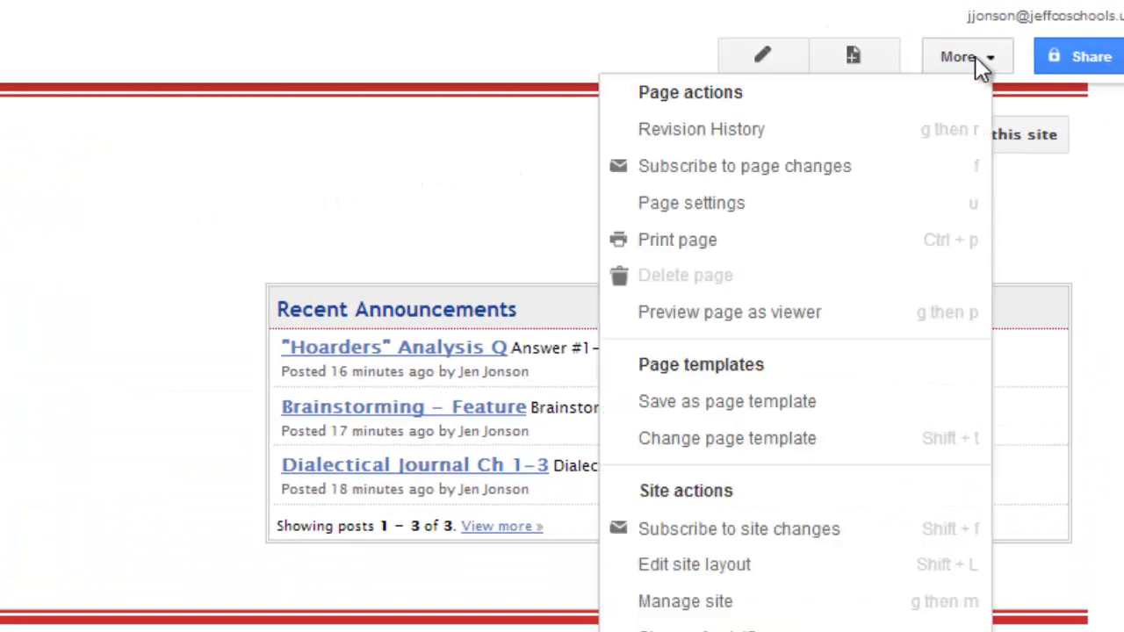
pyautogui.click(860, 597)
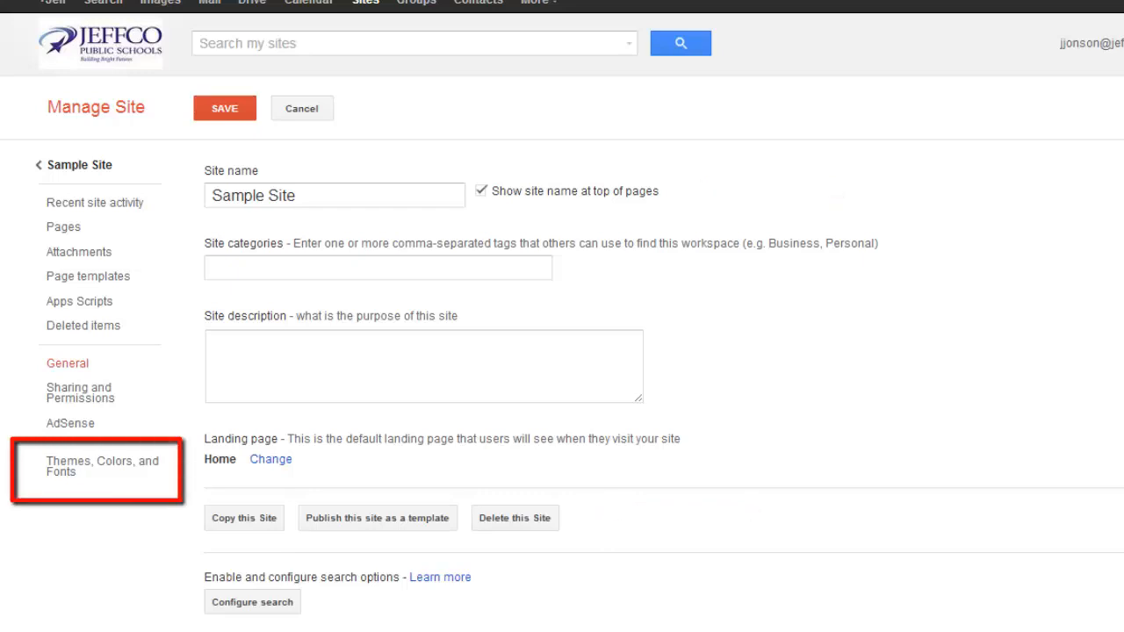
pyautogui.click(100, 465)
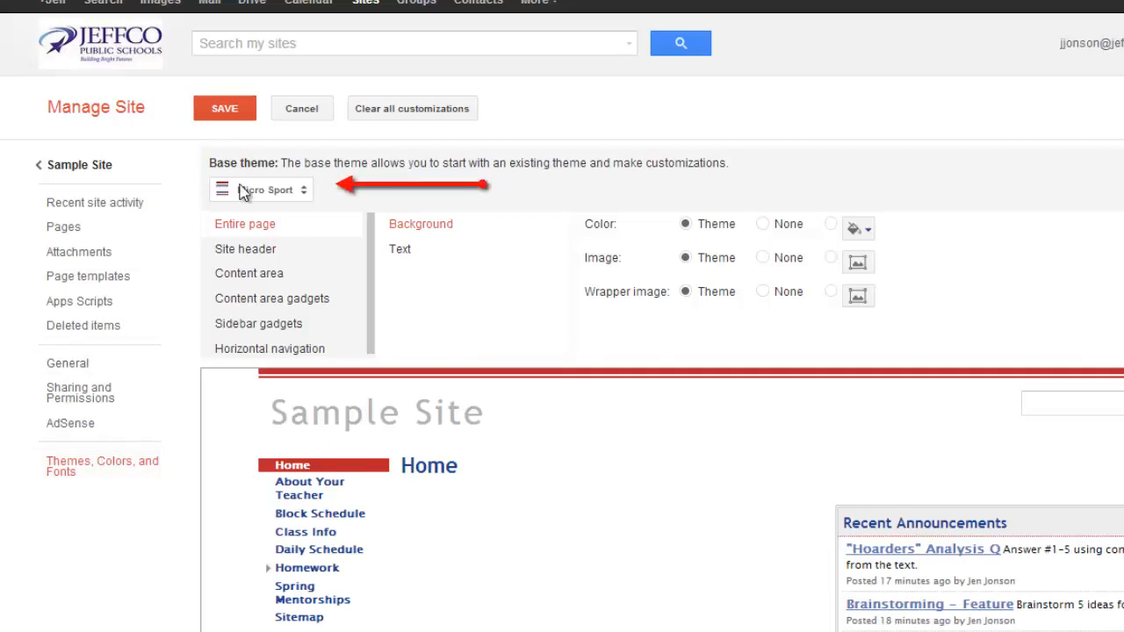
pyautogui.click(294, 195)
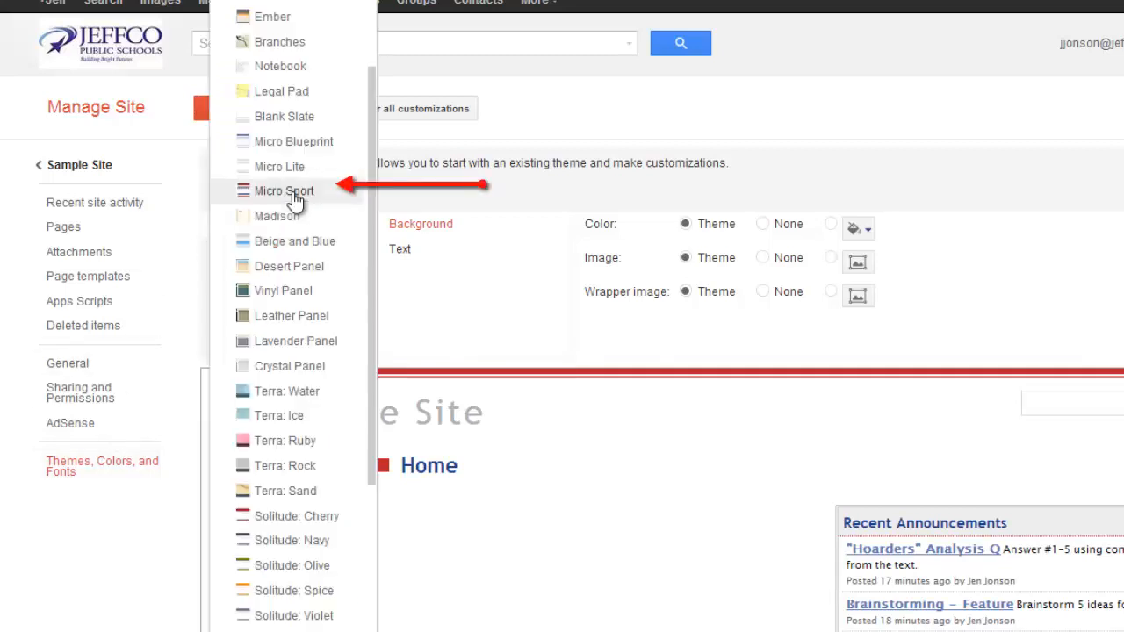
pyautogui.click(301, 143)
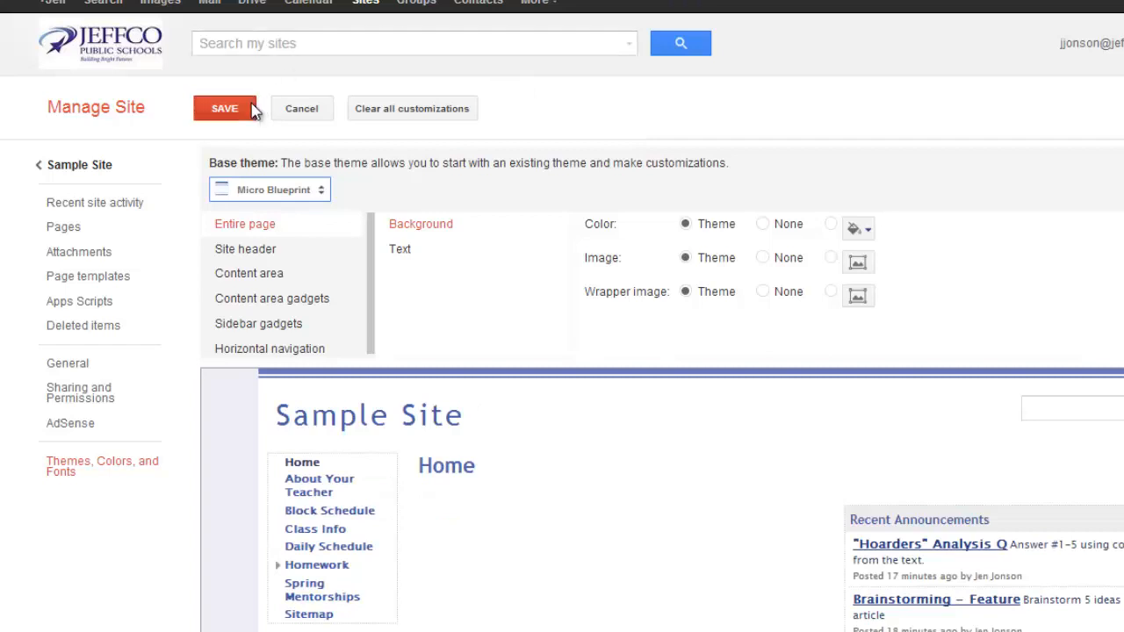
pyautogui.click(224, 109)
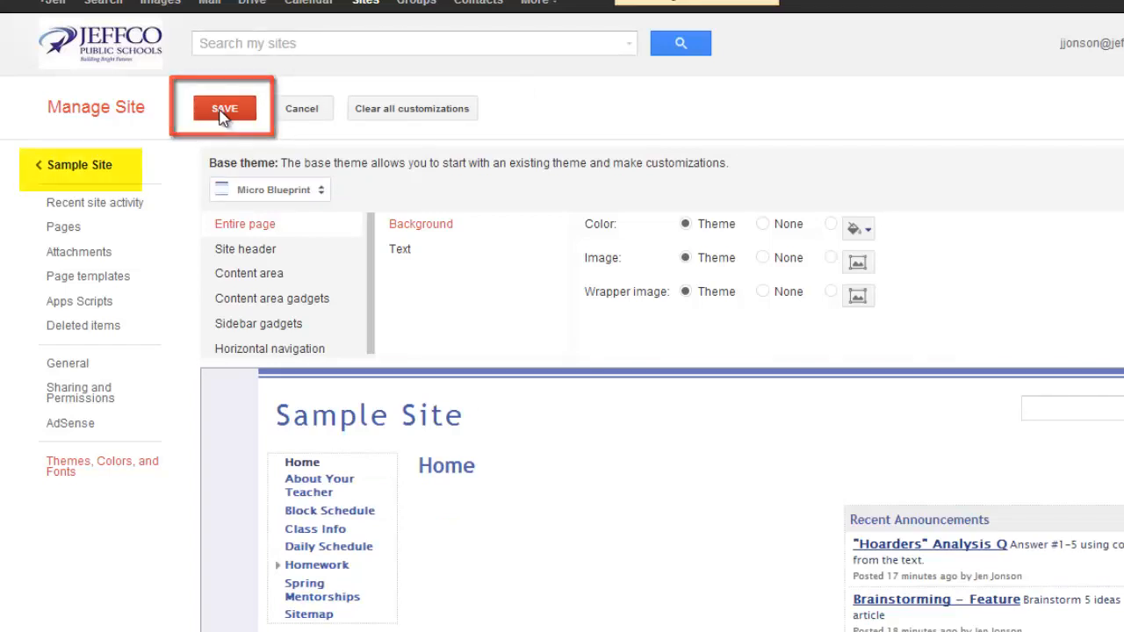
pyautogui.click(80, 167)
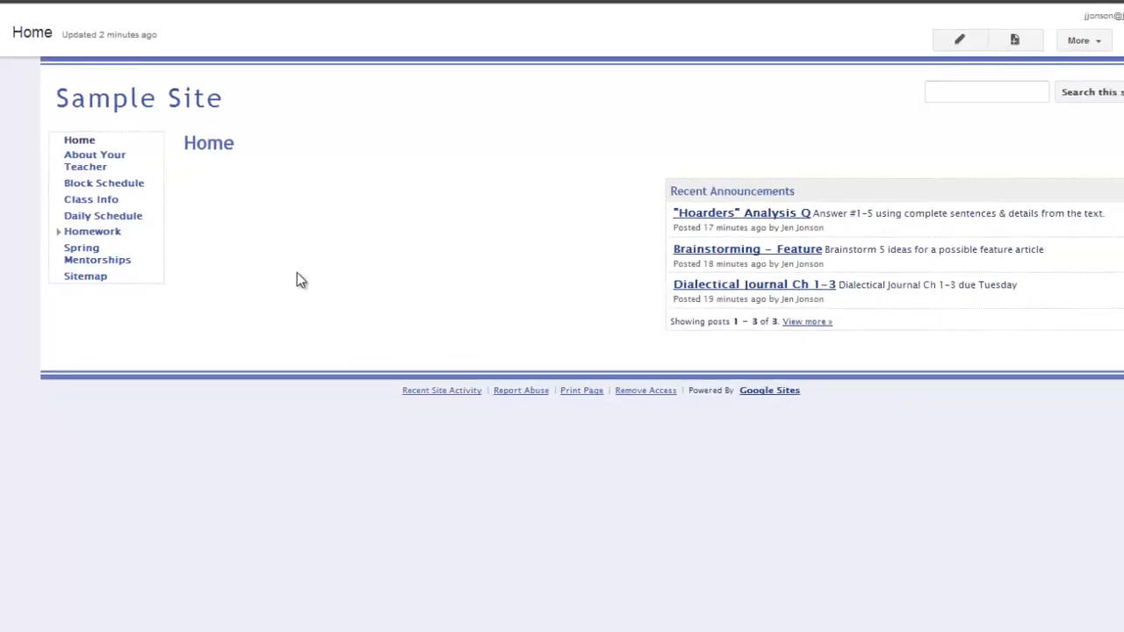
# Reopen the site's theme, color and font settings and give the entire page a custom dark purple background color
pyautogui.click(1087, 41)
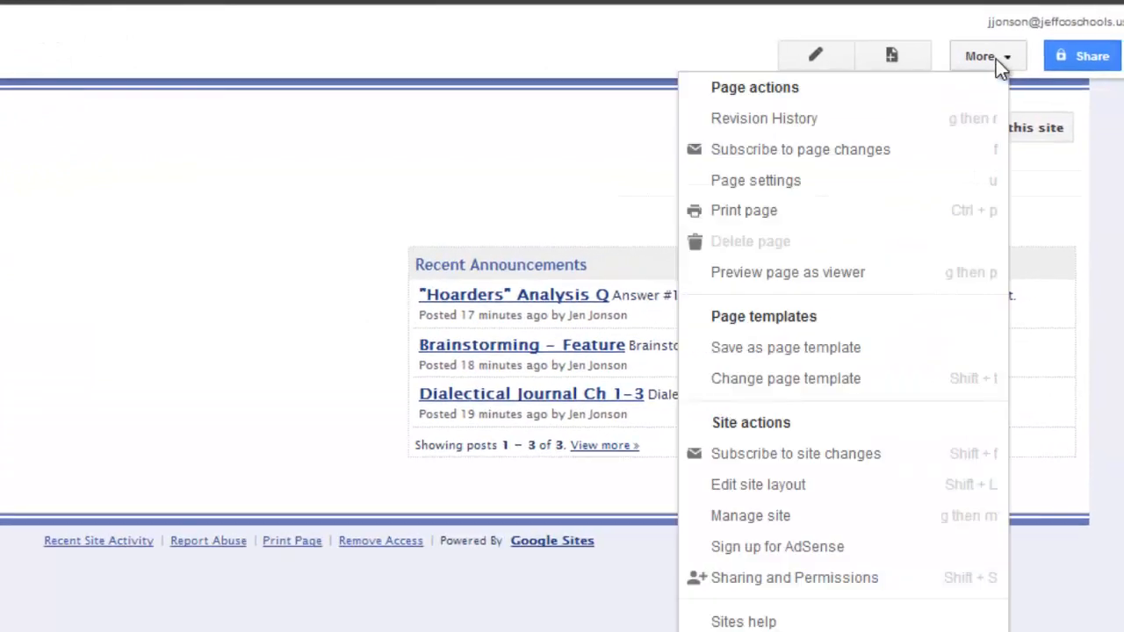
pyautogui.click(887, 516)
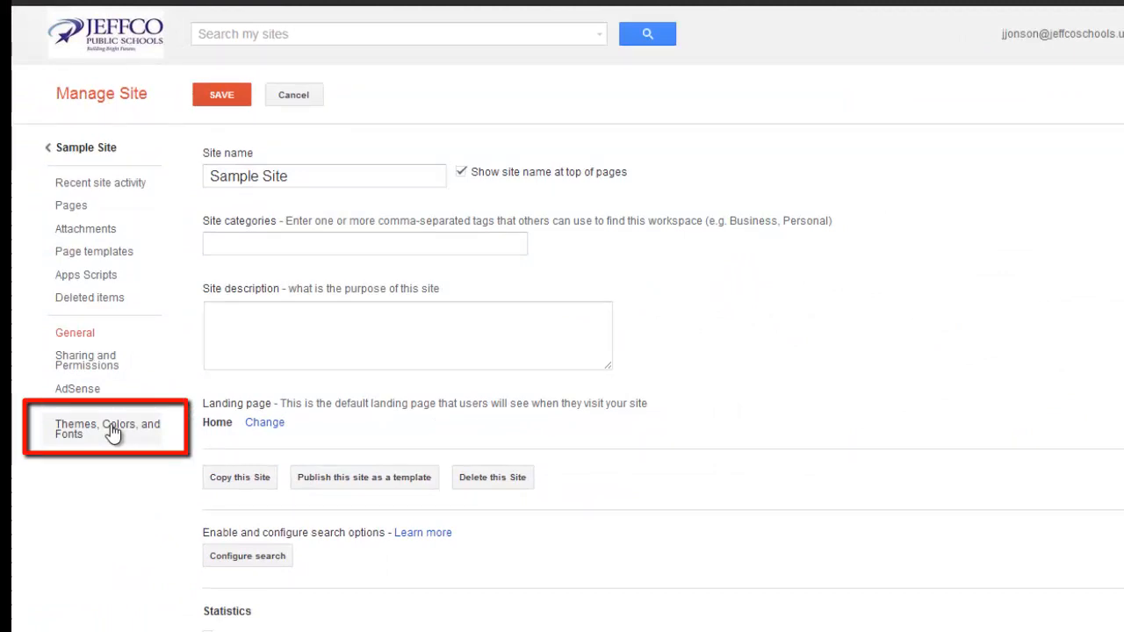
pyautogui.click(112, 431)
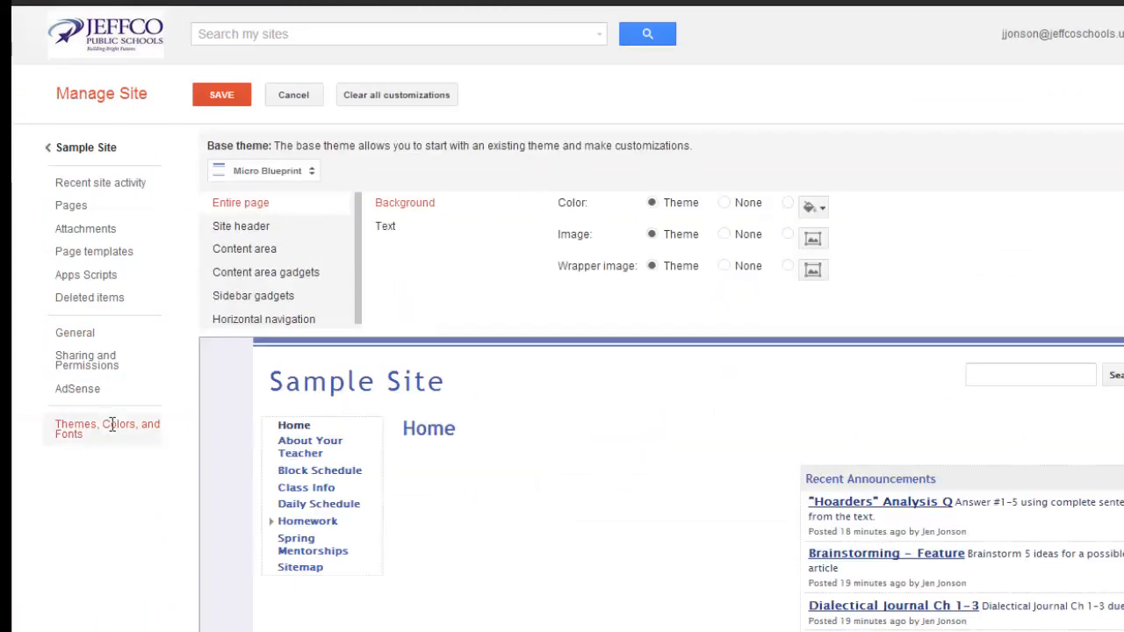
pyautogui.click(788, 203)
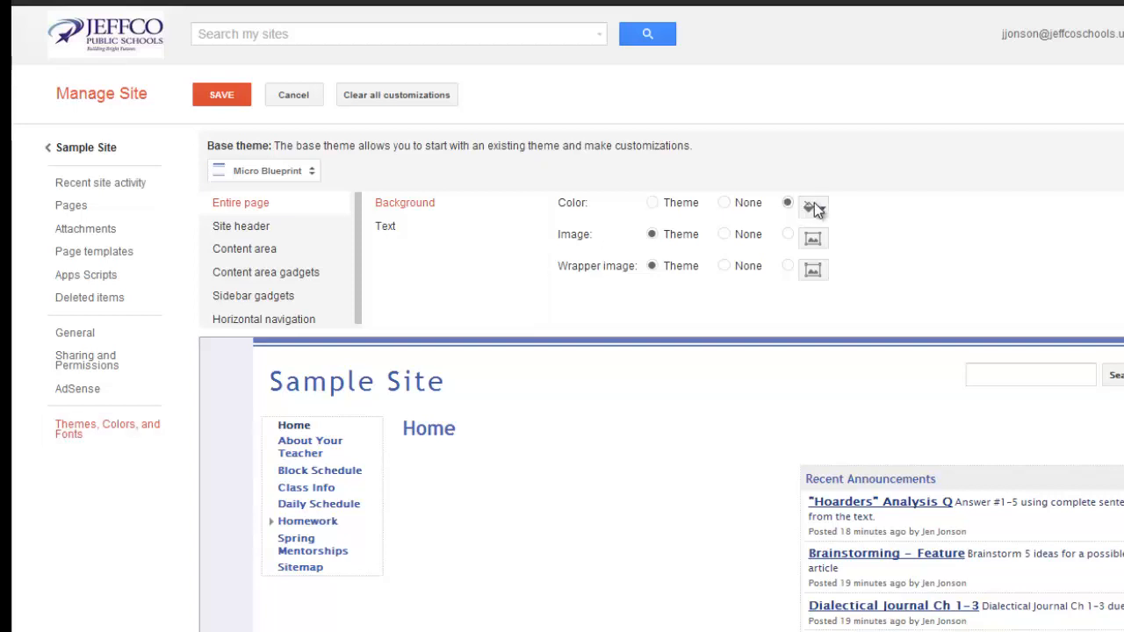
pyautogui.click(823, 209)
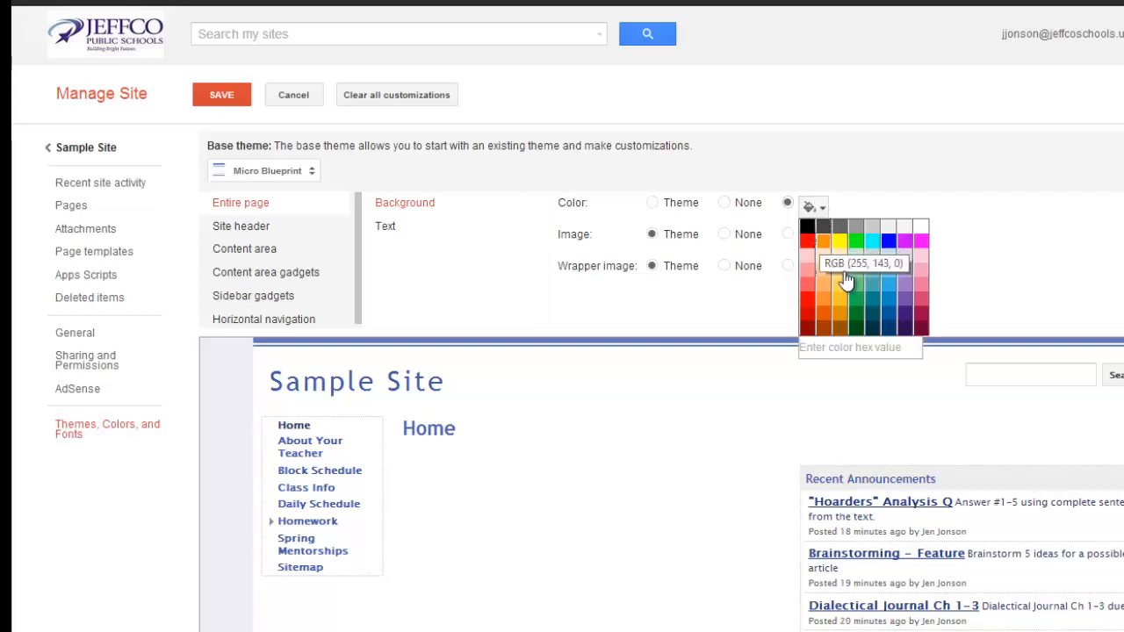
pyautogui.click(899, 322)
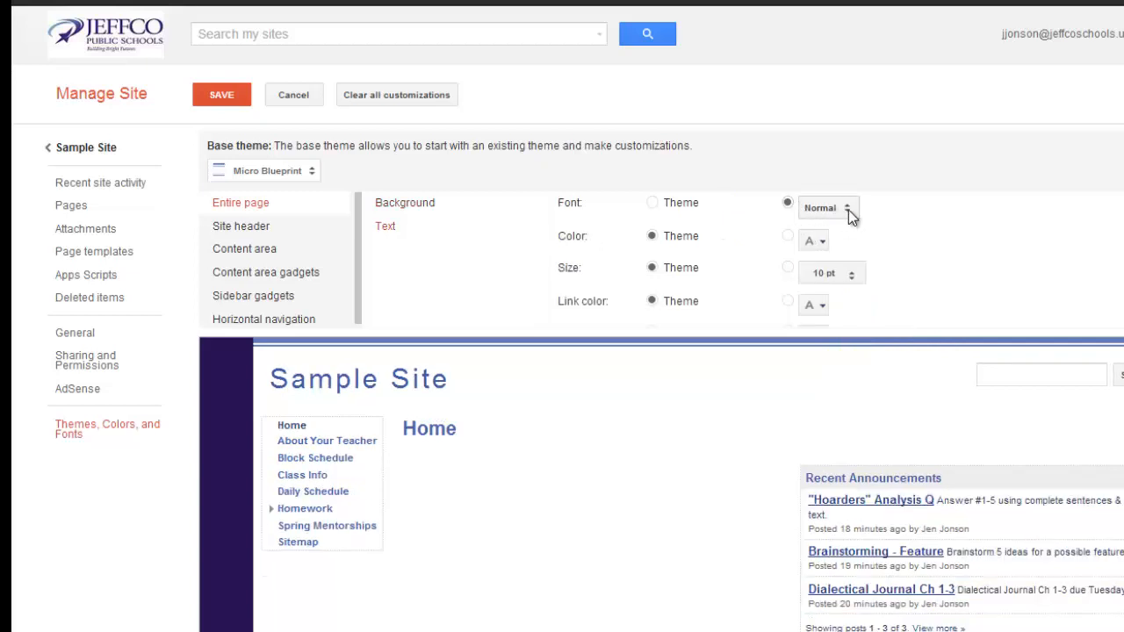
# Try Belgrano as the text font for the entire page
pyautogui.click(848, 211)
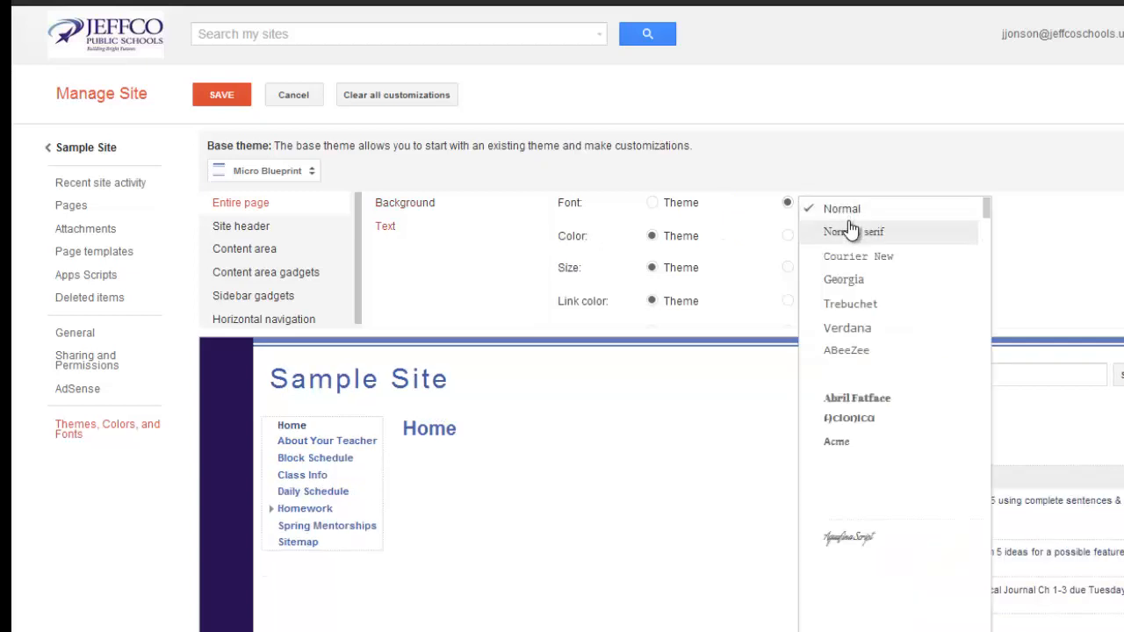
pyautogui.scroll(-5, 863, 474)
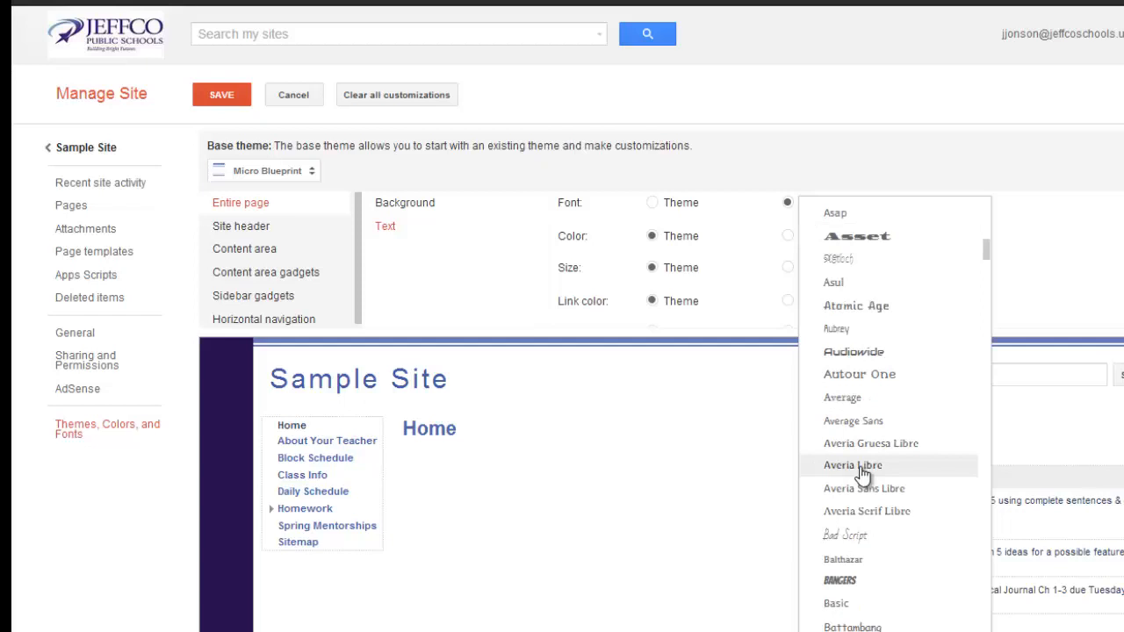
pyautogui.scroll(-3, 862, 474)
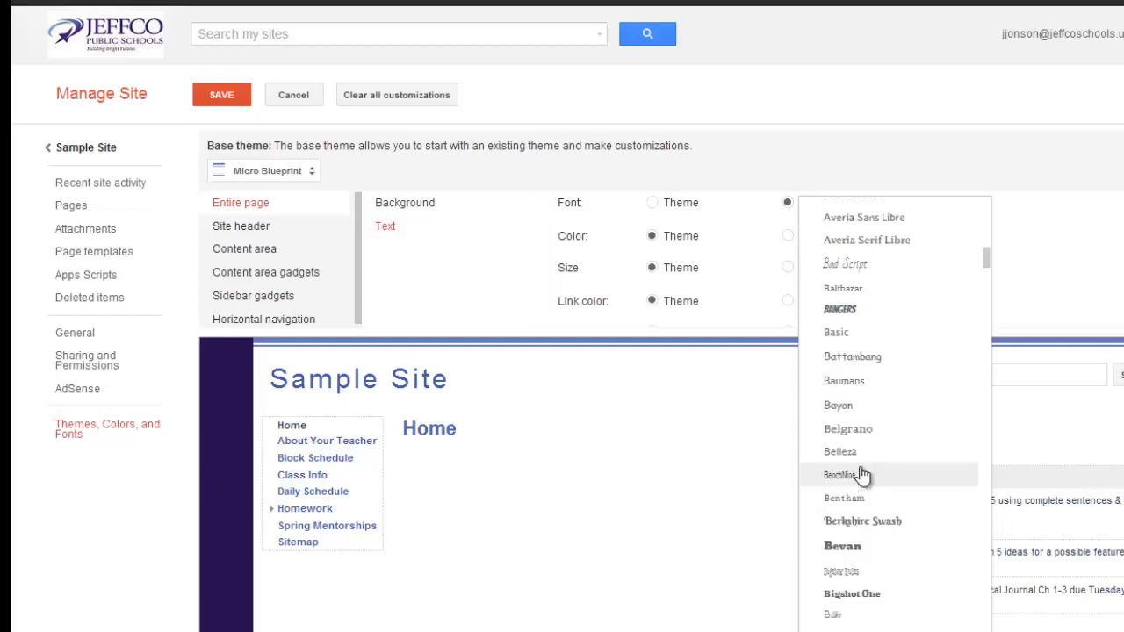
pyautogui.click(870, 427)
# Set the text font for the entire page to Droid Sans
pyautogui.click(862, 215)
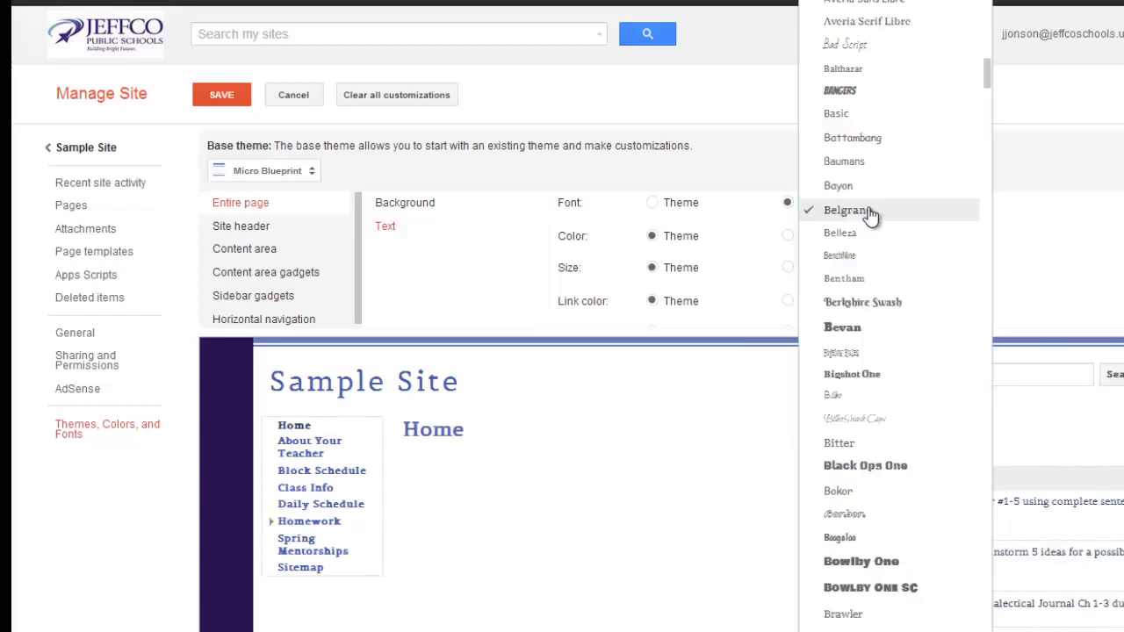
pyautogui.scroll(-10, 865, 404)
pyautogui.scroll(-2, 866, 409)
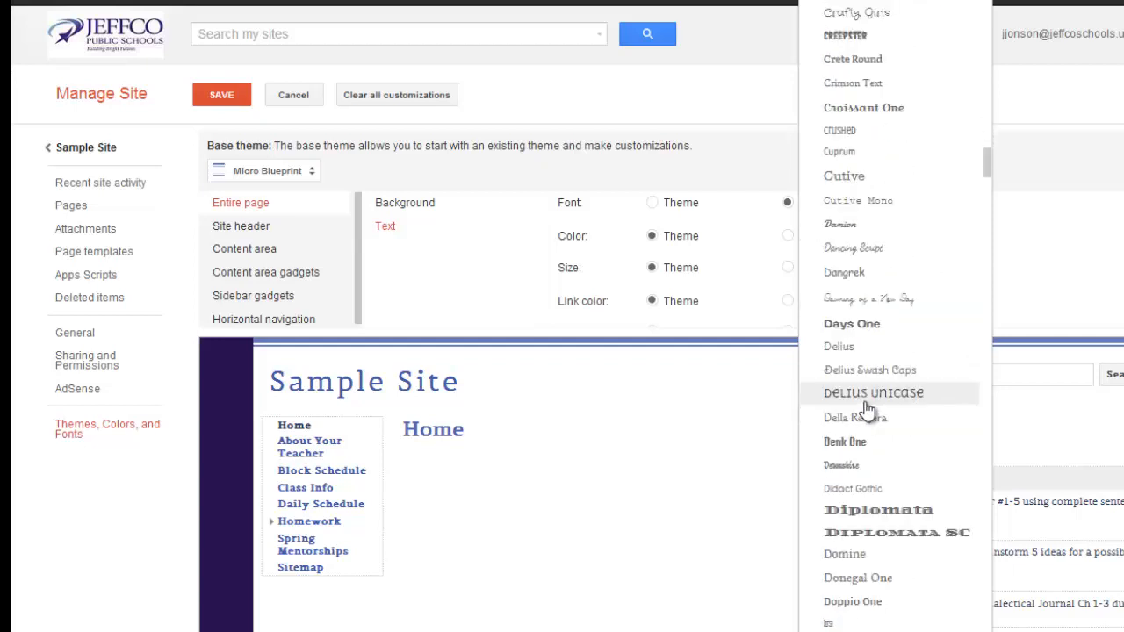
pyautogui.scroll(-3, 866, 409)
pyautogui.click(867, 428)
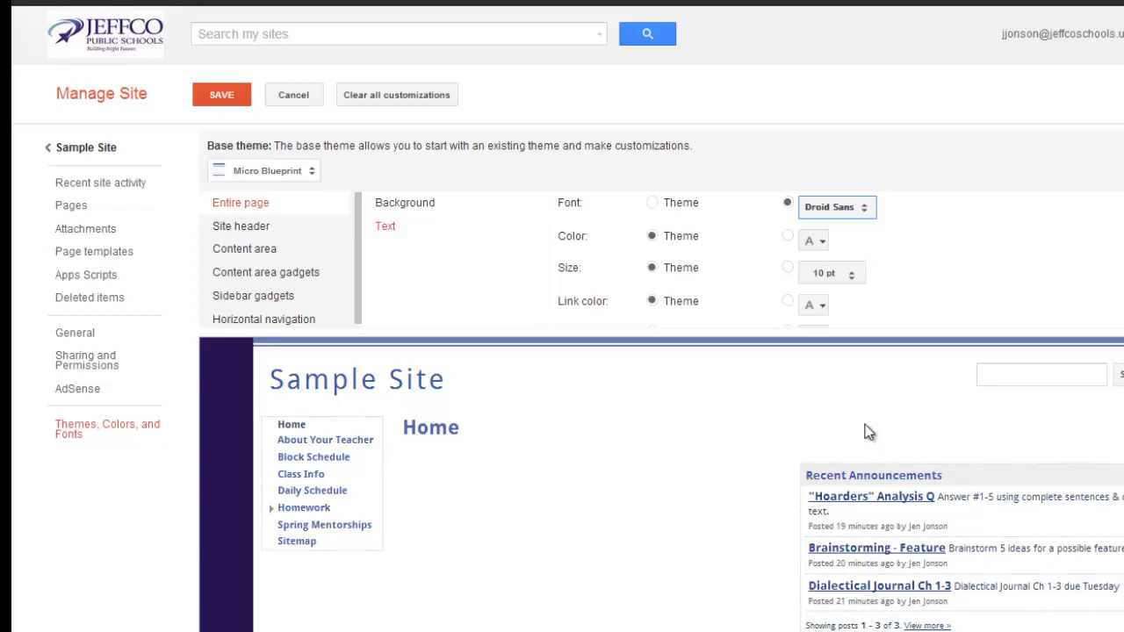
# Upload the picture of book pages folded into a heart as the site header's background image
pyautogui.click(260, 230)
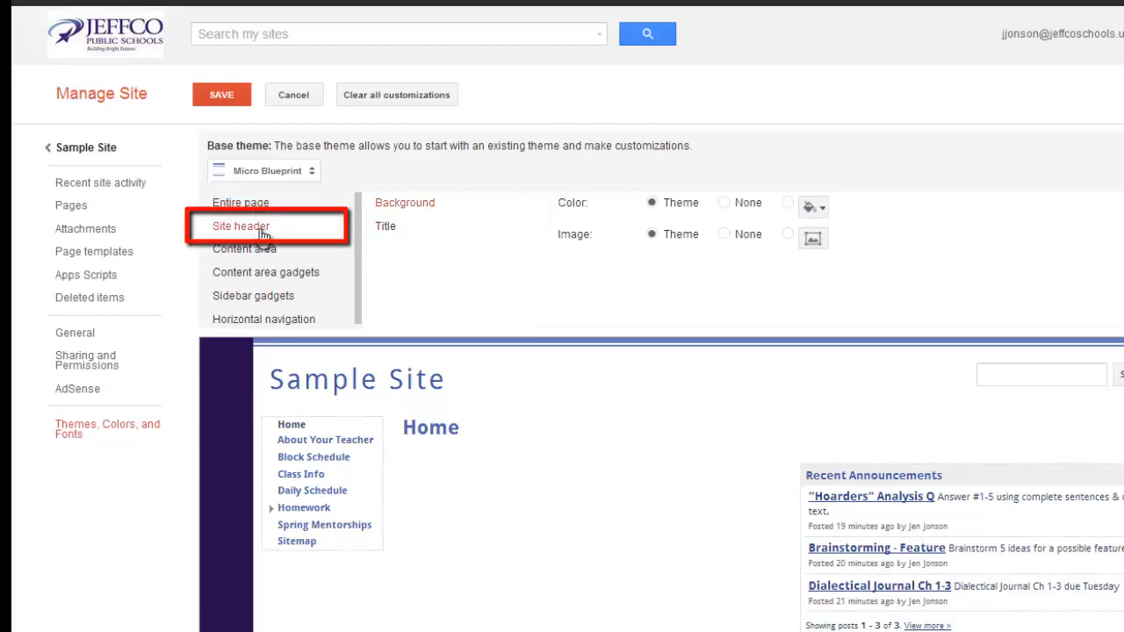
pyautogui.click(812, 242)
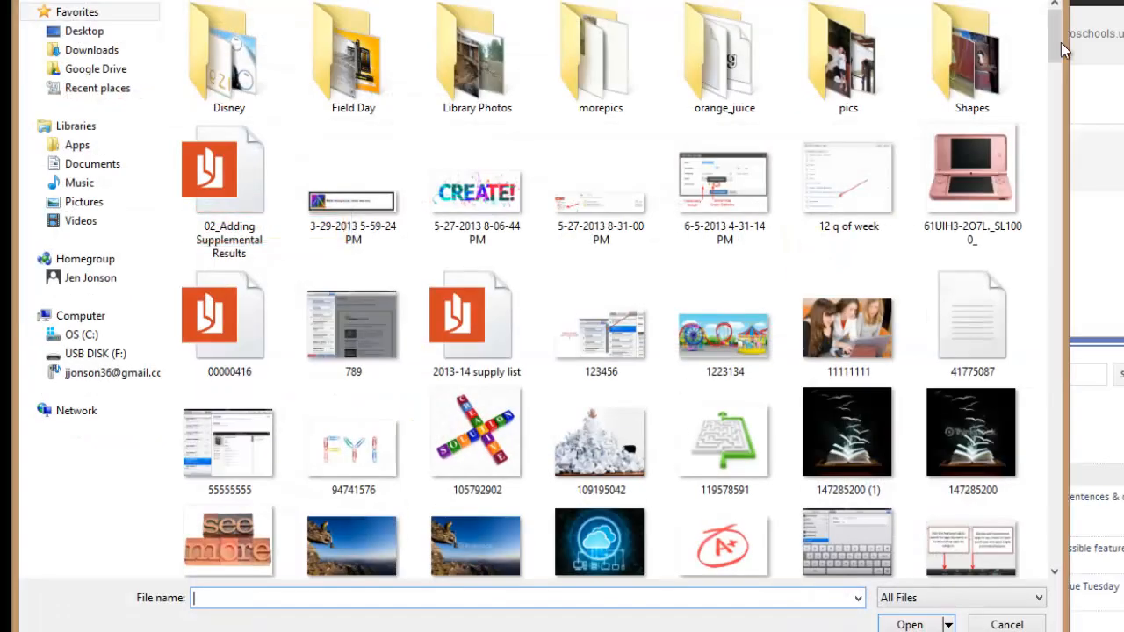
pyautogui.moveTo(1060, 43); pyautogui.dragTo(1055, 127)
pyautogui.doubleClick(487, 262)
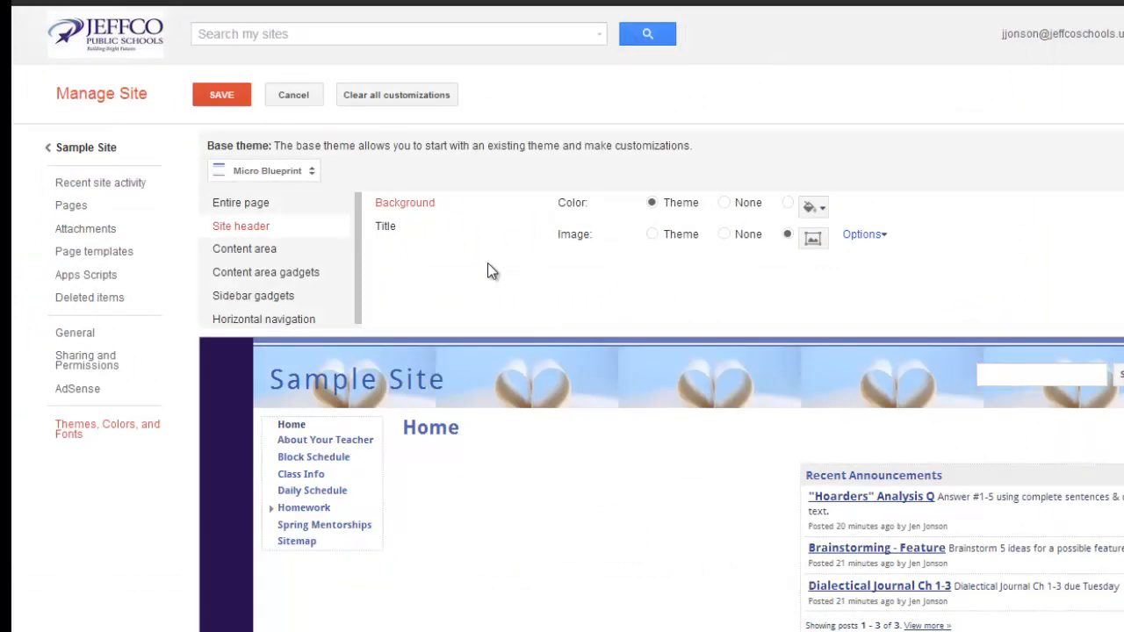
# Set the header image's repeat to none and its horizontal position to center
pyautogui.click(865, 235)
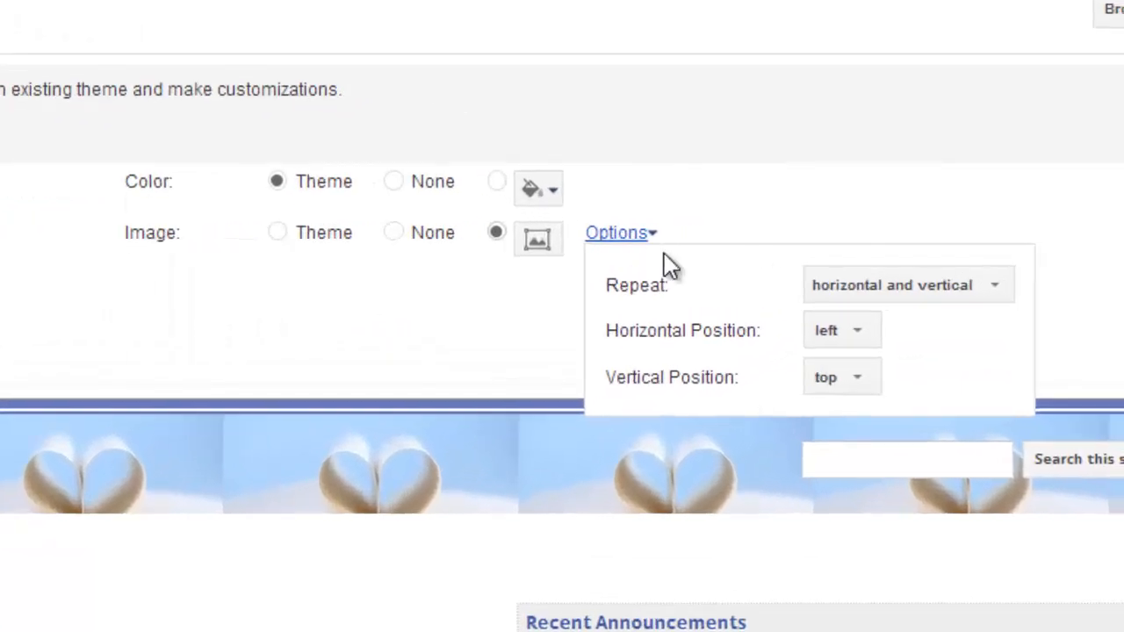
pyautogui.click(869, 303)
pyautogui.click(871, 332)
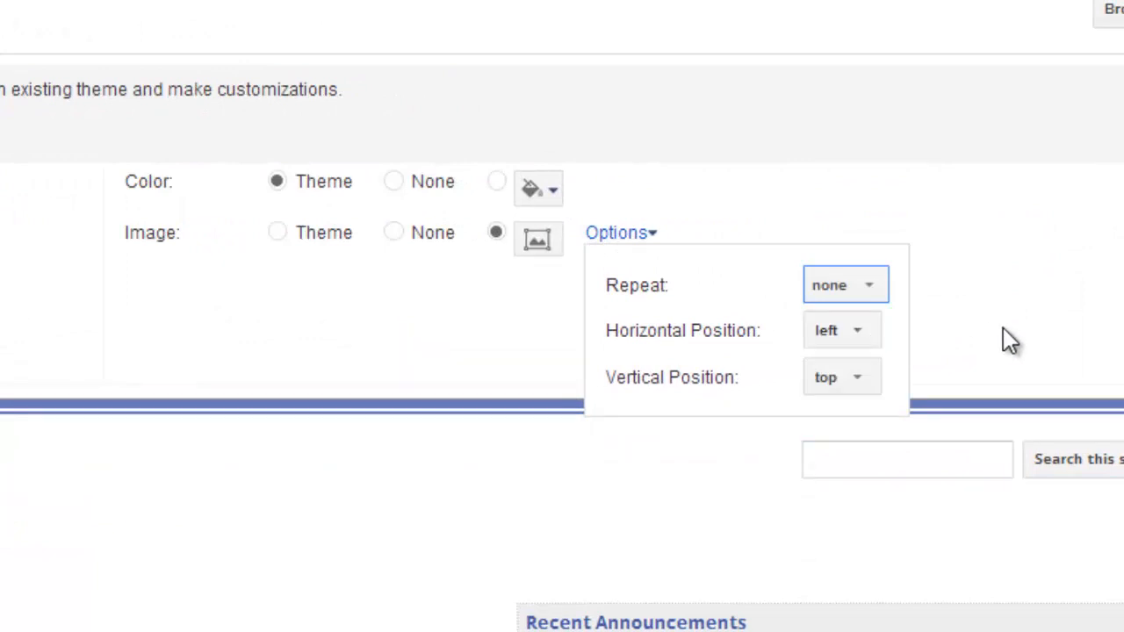
pyautogui.click(858, 332)
pyautogui.click(853, 369)
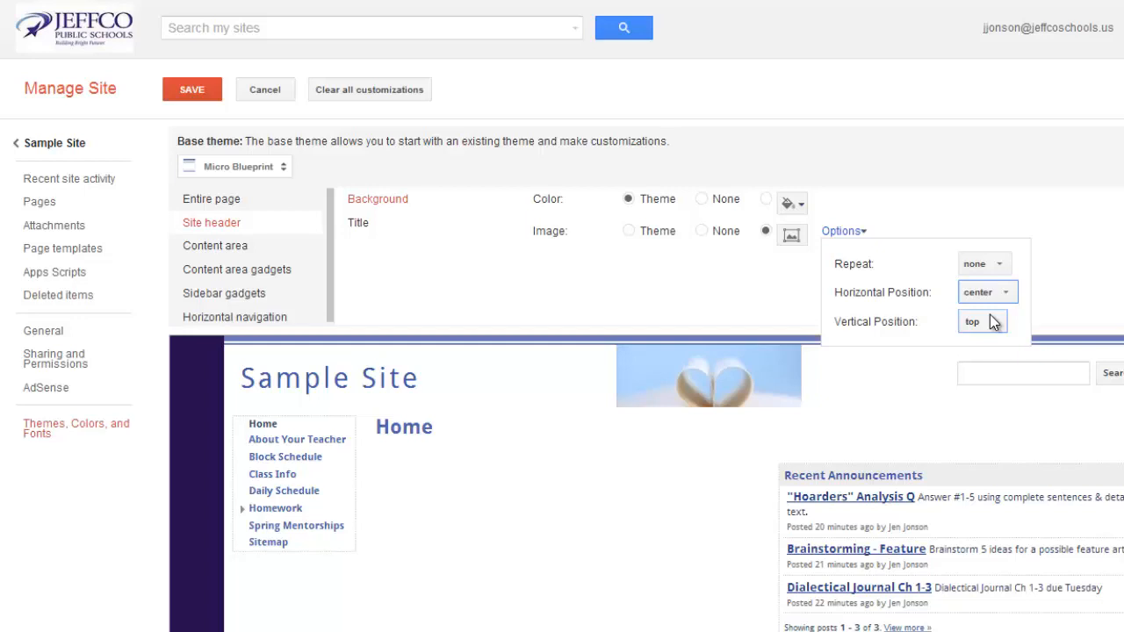
# Try a light gray background color for the content area and restore it to the theme color
pyautogui.click(233, 247)
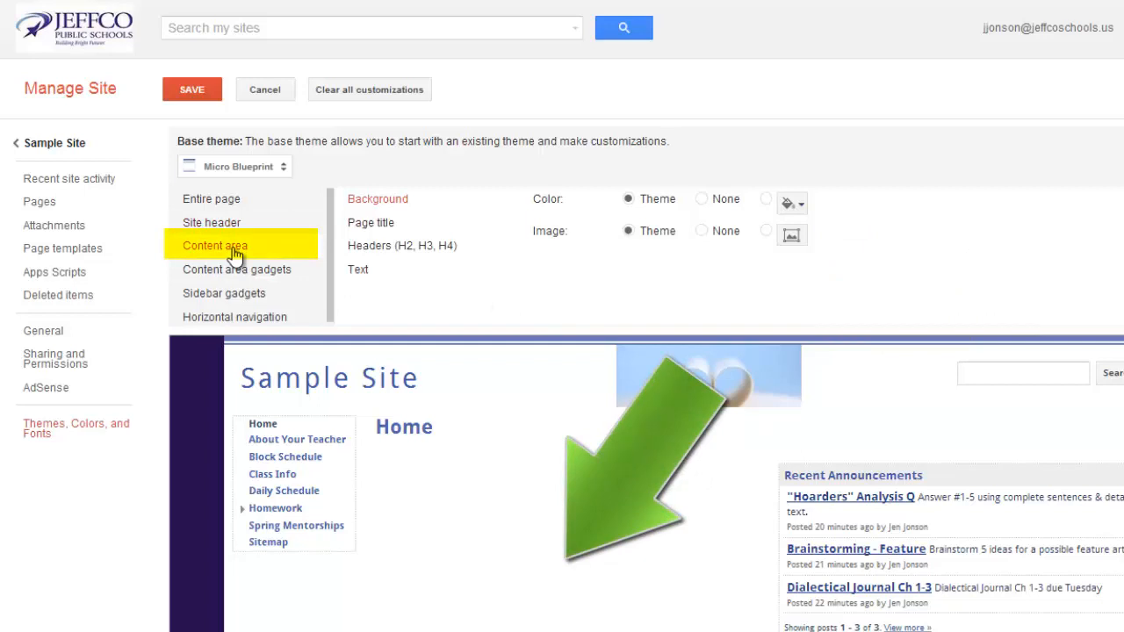
pyautogui.click(786, 204)
pyautogui.click(785, 203)
pyautogui.click(847, 221)
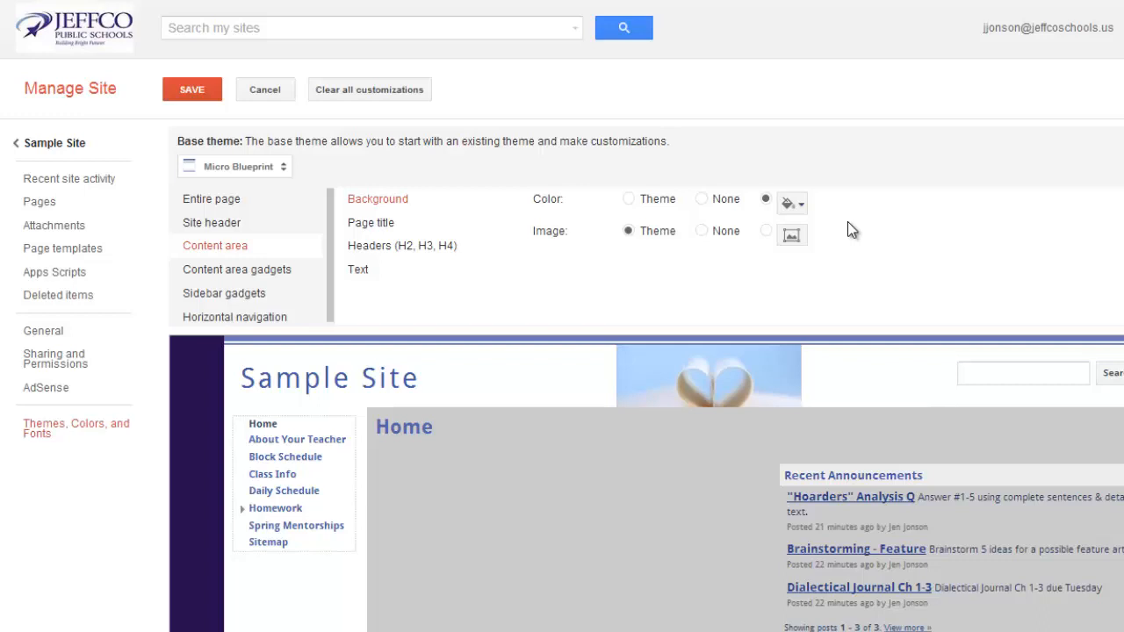
pyautogui.click(629, 200)
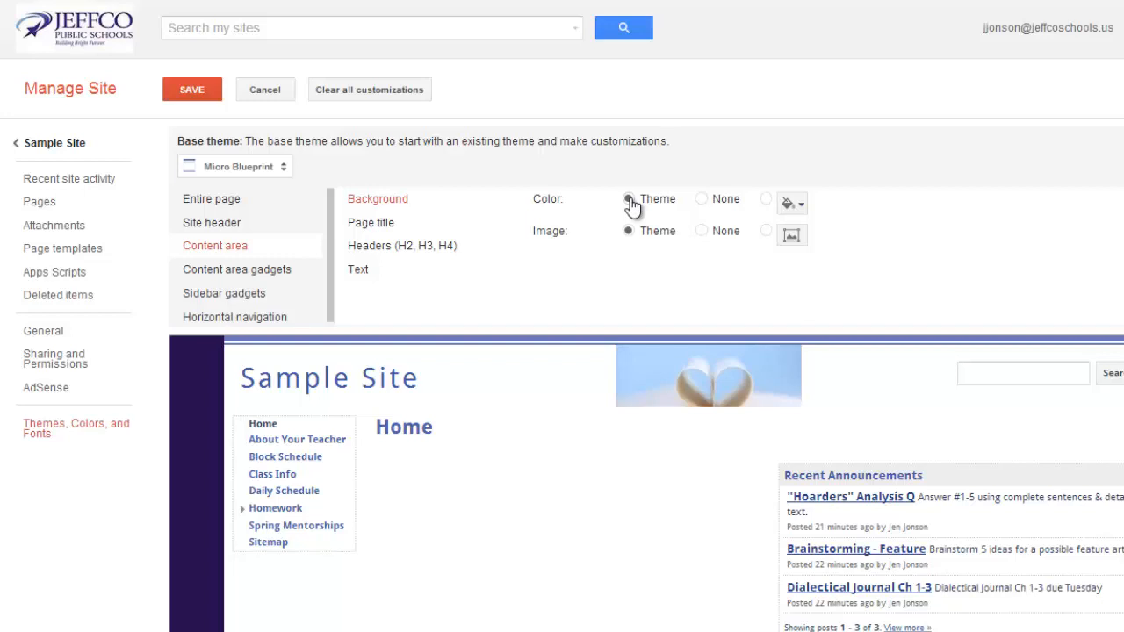
# Set the content area's page title font to Audiowide
pyautogui.click(385, 225)
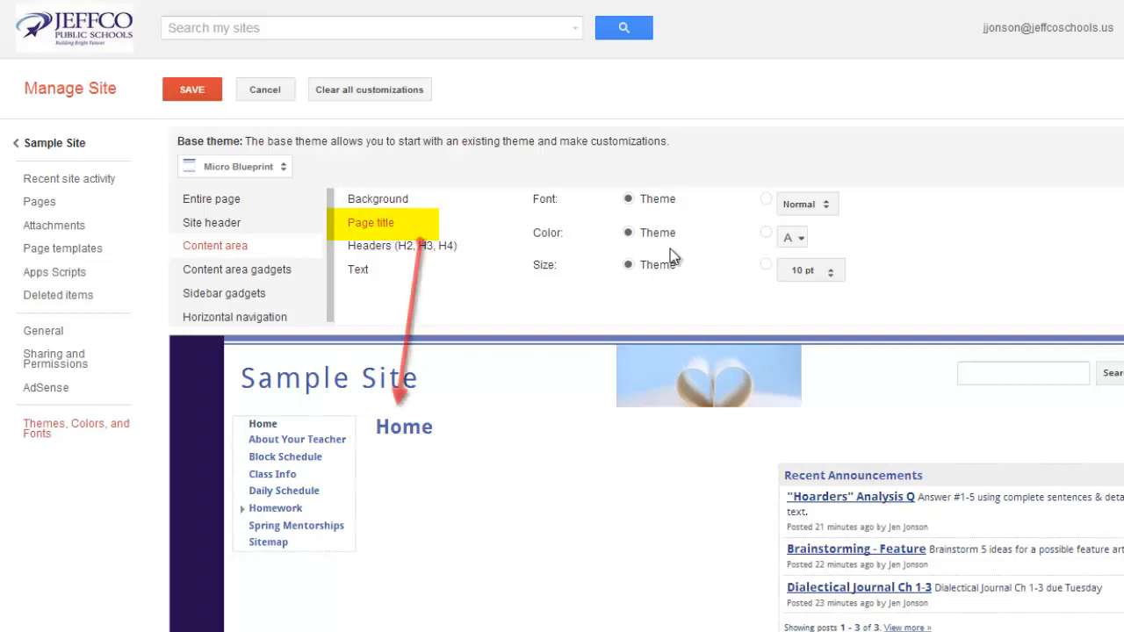
pyautogui.click(775, 205)
pyautogui.scroll(-10, 878, 386)
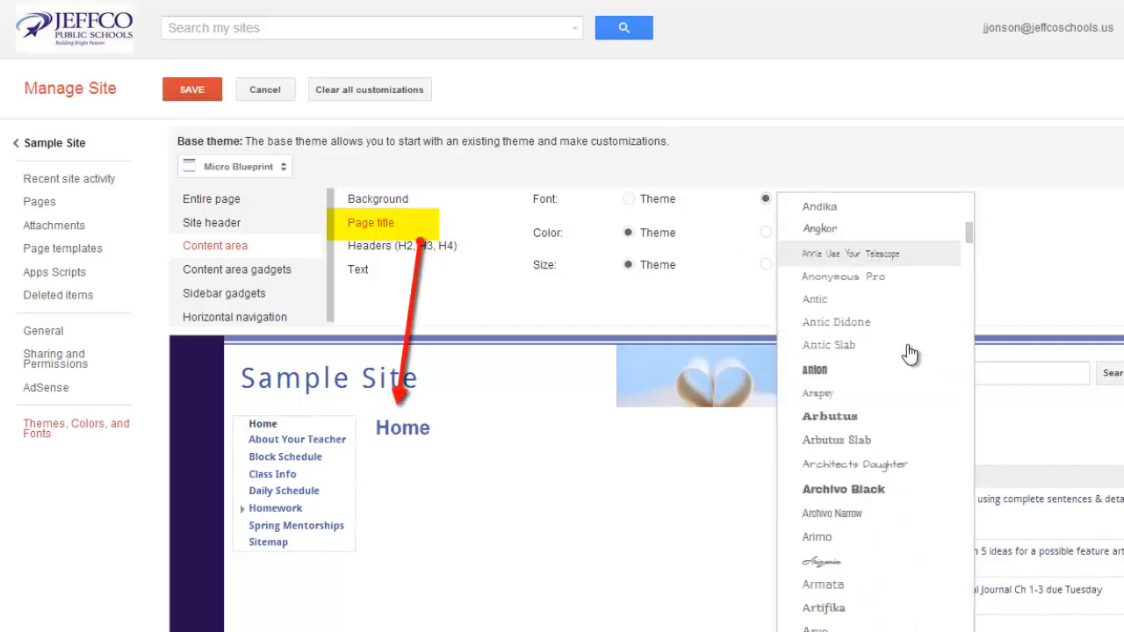
pyautogui.click(832, 521)
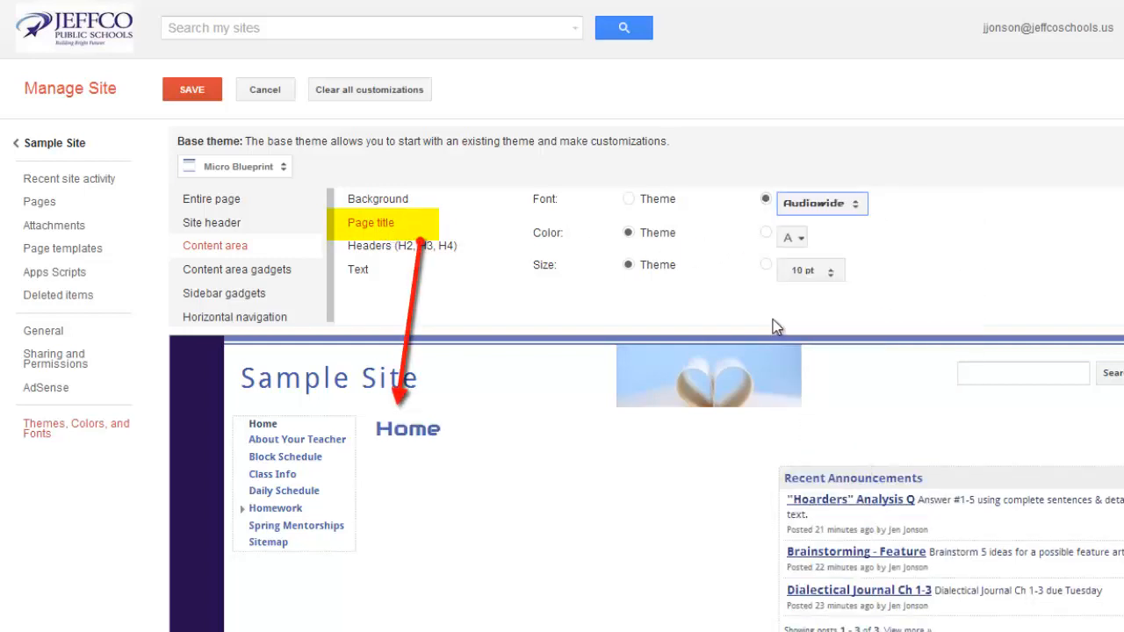
# Color the content area's page title dark red and set its size to 24 pt
pyautogui.click(802, 237)
pyautogui.click(810, 346)
pyautogui.click(812, 270)
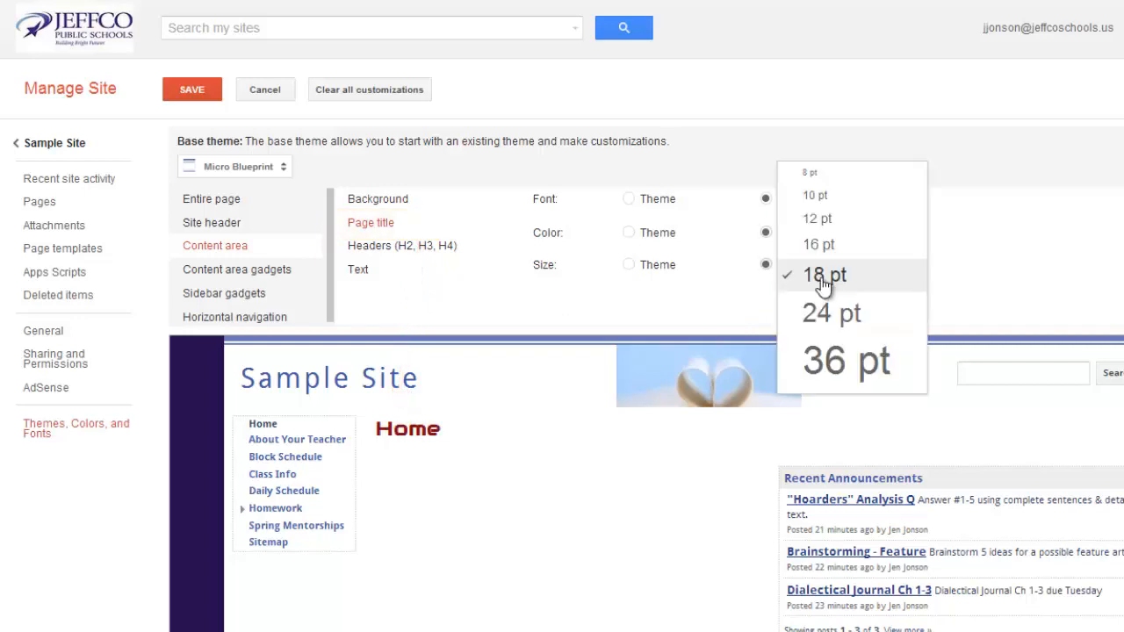
pyautogui.click(825, 307)
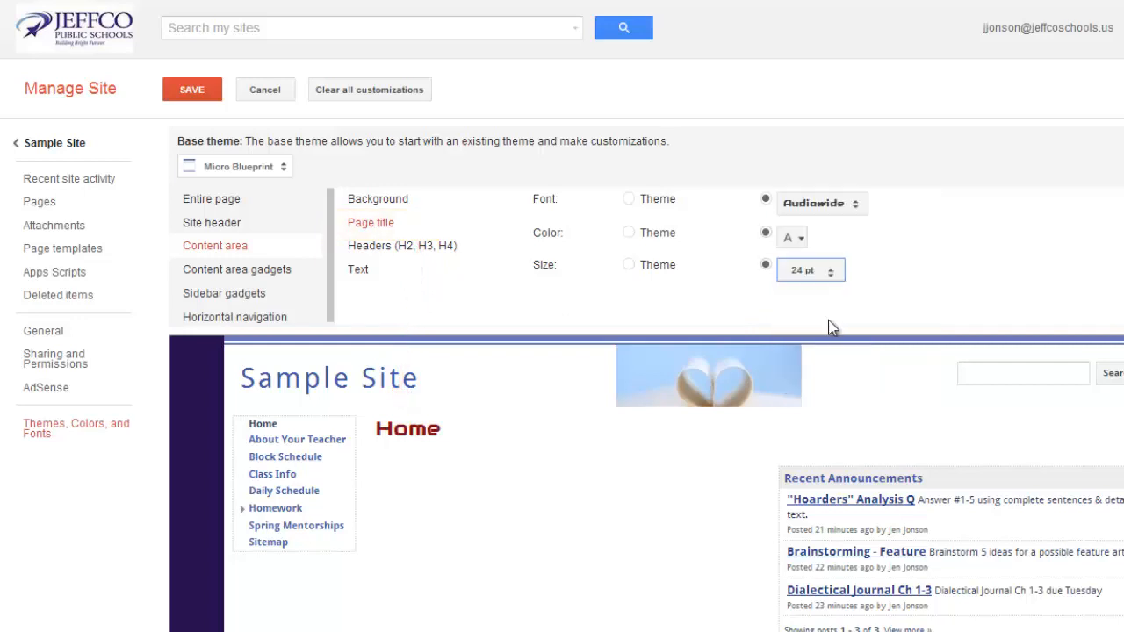
# Color the background of the content area gadgets light yellow
pyautogui.click(287, 268)
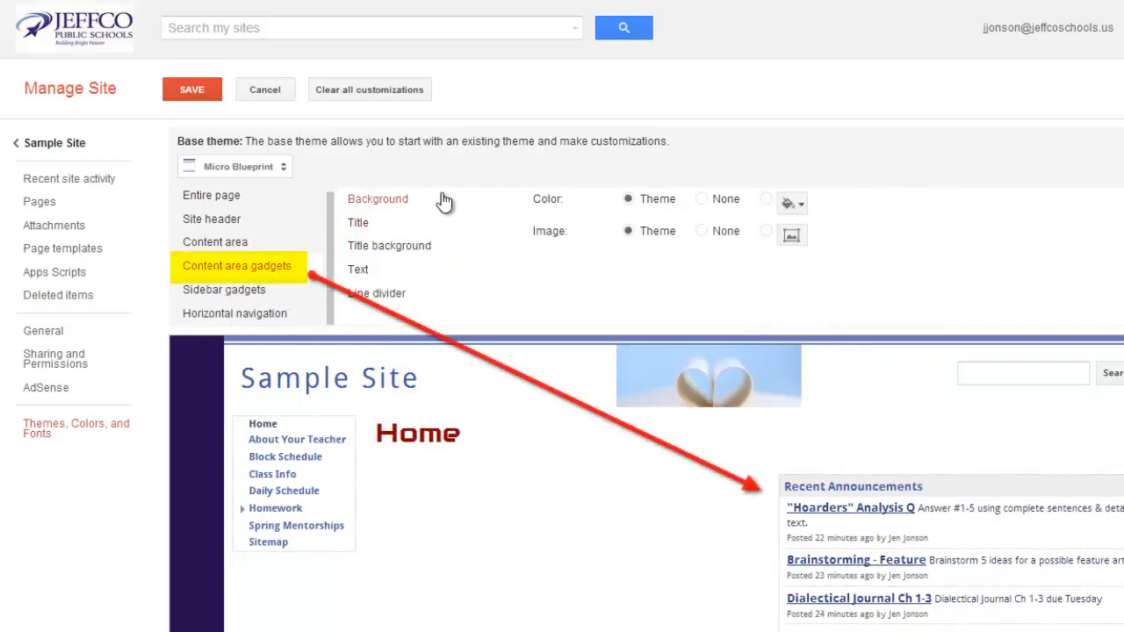
pyautogui.click(790, 205)
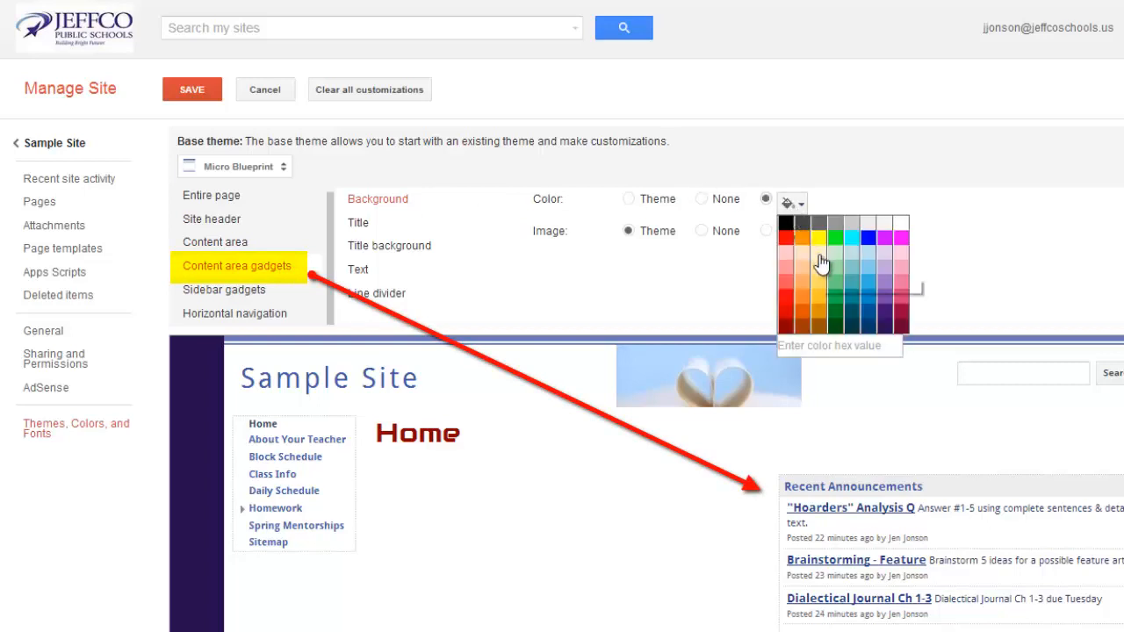
pyautogui.click(819, 254)
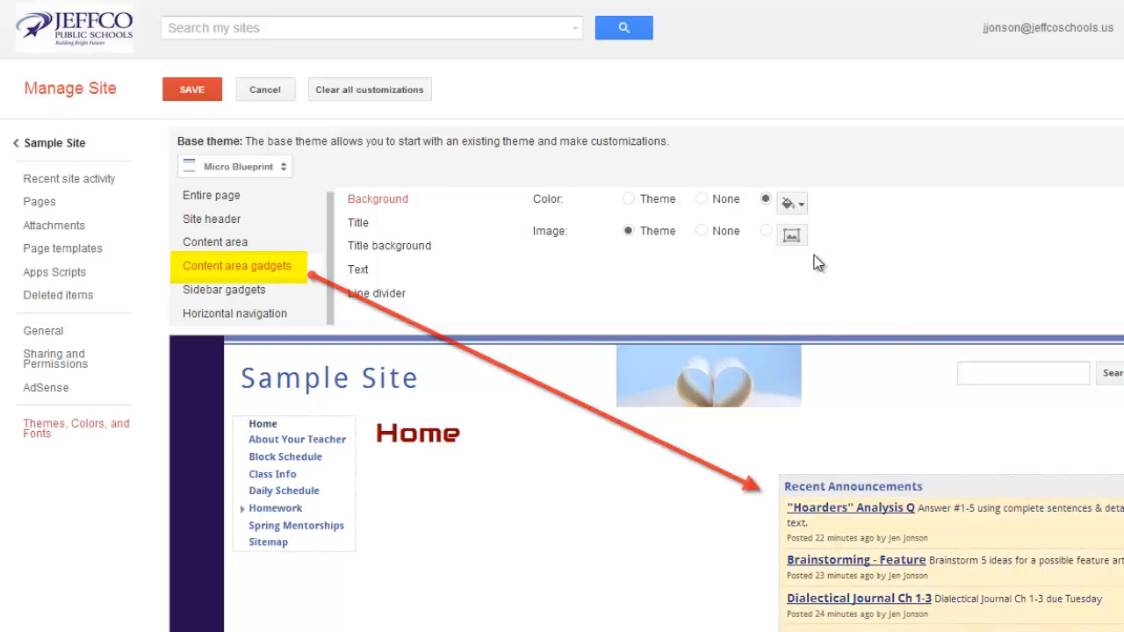
# Try light blue and medium gray backgrounds for the sidebar gadgets and settle on light gray
pyautogui.click(261, 301)
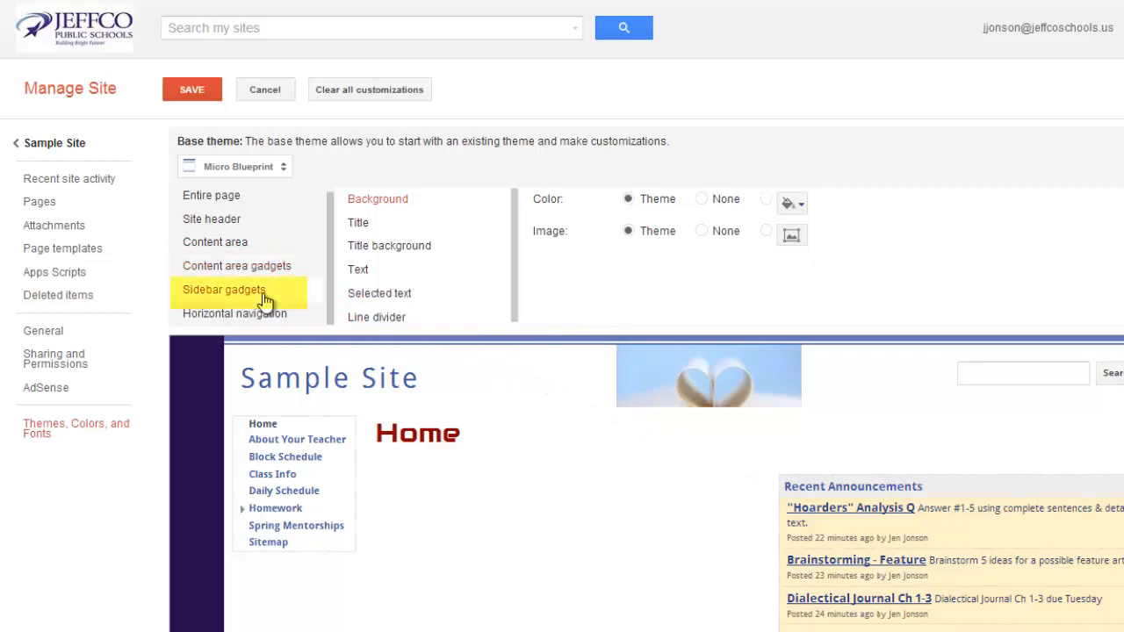
pyautogui.click(795, 208)
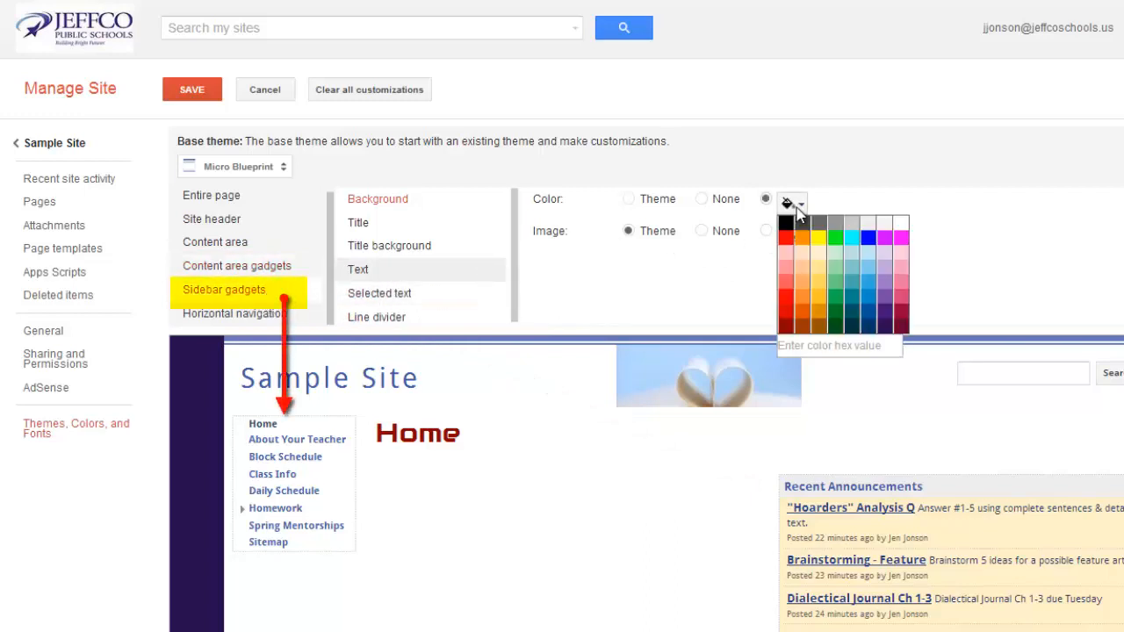
pyautogui.click(865, 254)
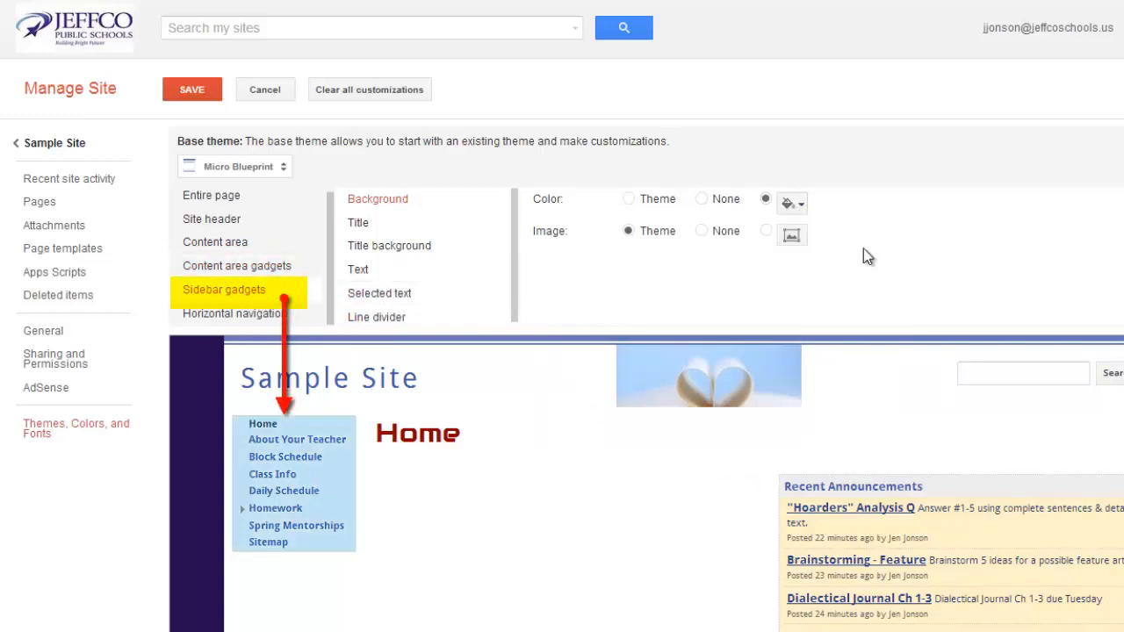
pyautogui.click(799, 202)
pyautogui.click(849, 223)
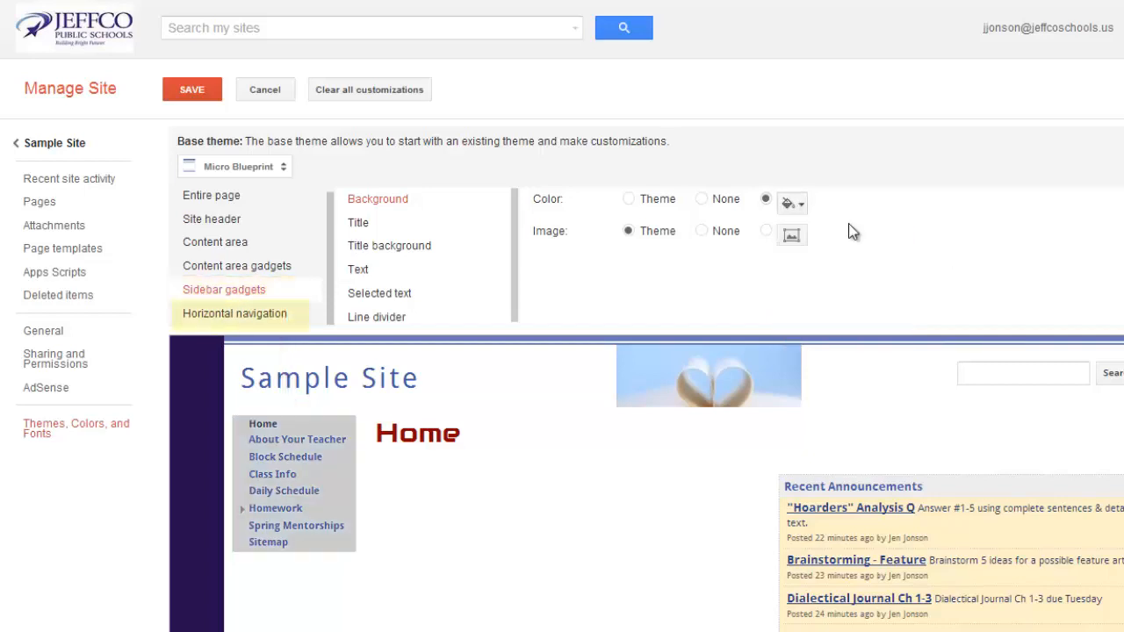
pyautogui.click(793, 202)
pyautogui.click(870, 225)
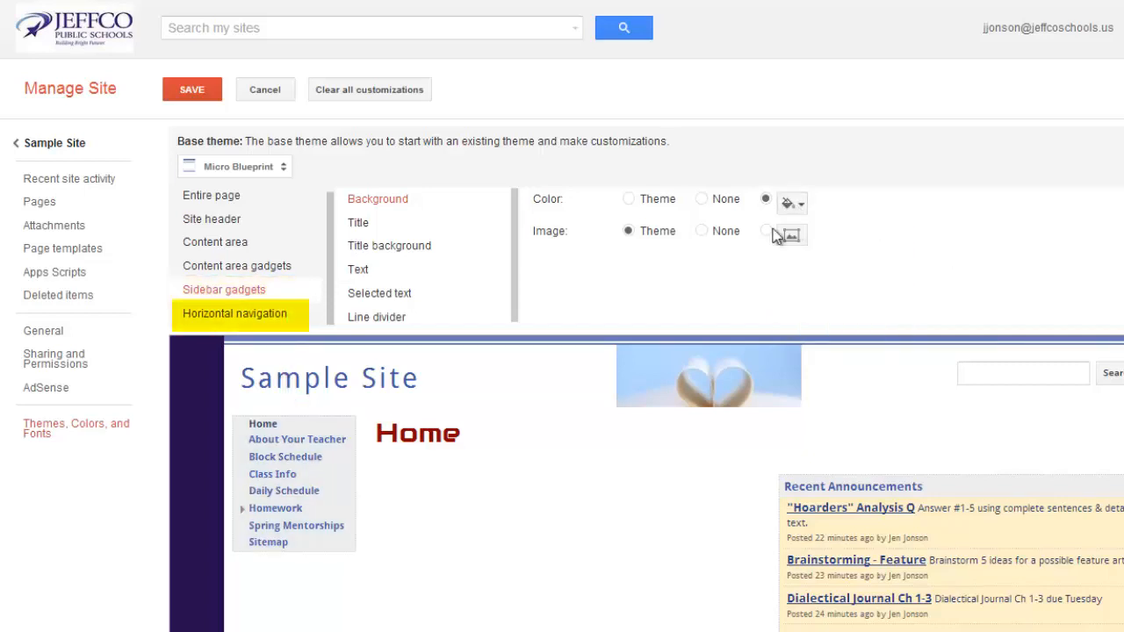
# Set the text size of the sidebar gadgets to 12 pt
pyautogui.click(406, 271)
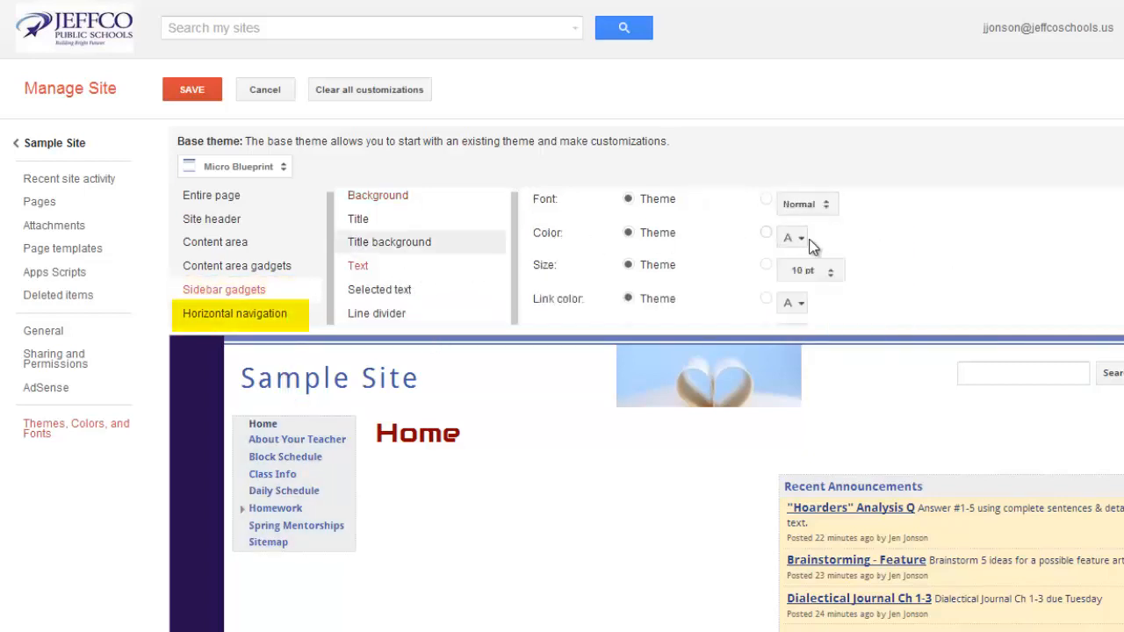
pyautogui.click(825, 279)
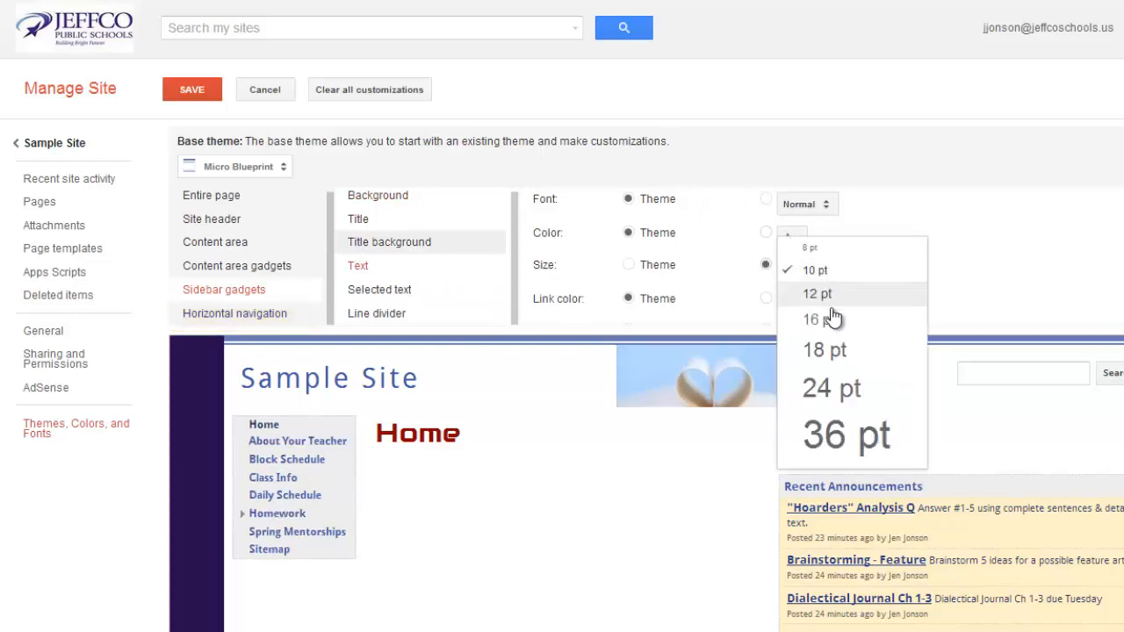
pyautogui.click(832, 301)
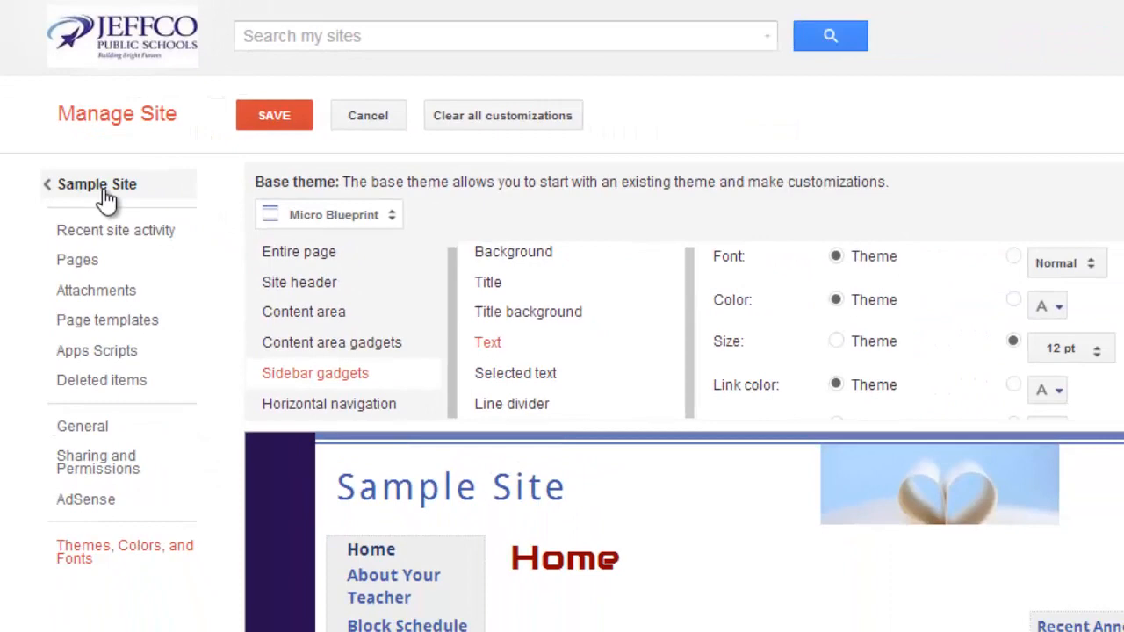
# Return to the Sample Site page and open the site layout for editing
pyautogui.click(100, 188)
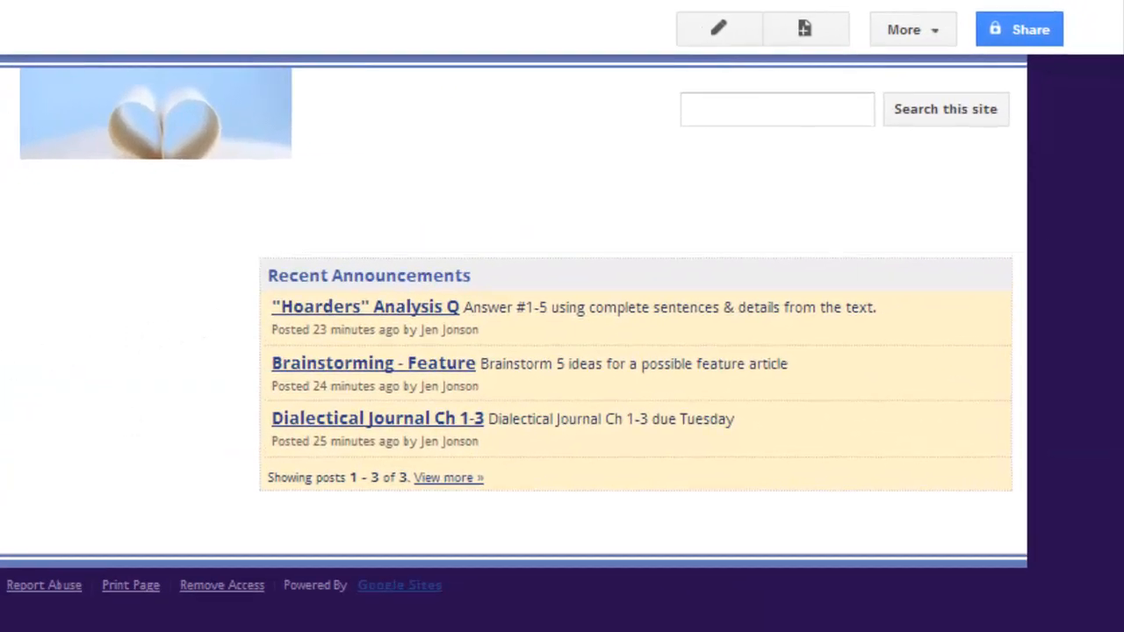
pyautogui.click(938, 33)
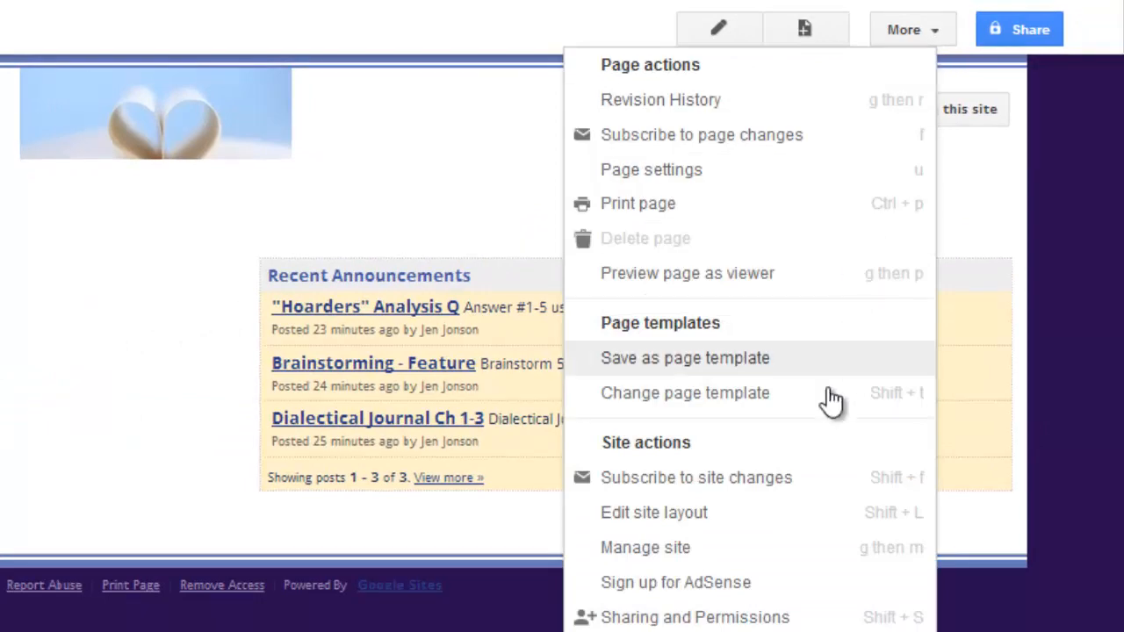
pyautogui.click(799, 530)
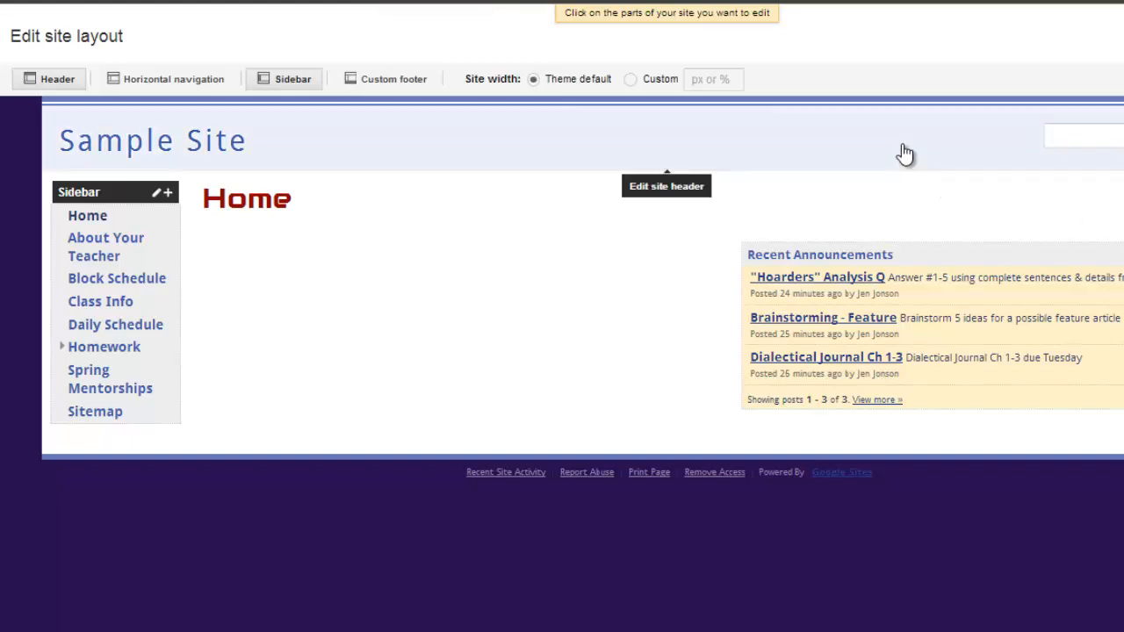
# Set the site header's height to 150 pixels and apply it
pyautogui.click(905, 154)
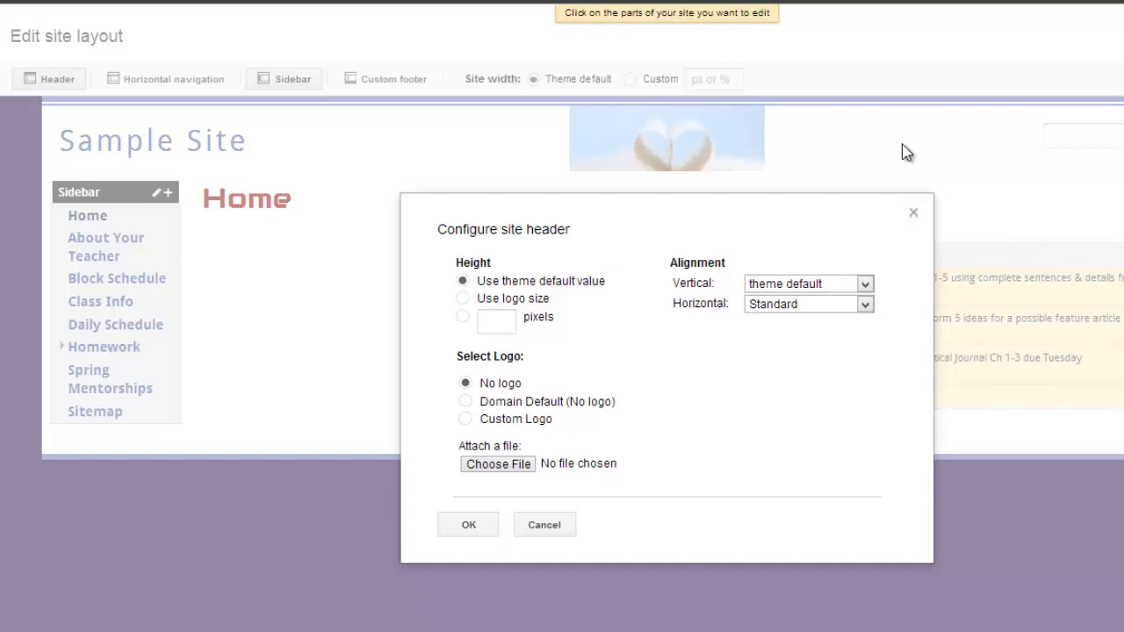
pyautogui.click(494, 321)
pyautogui.write('100')
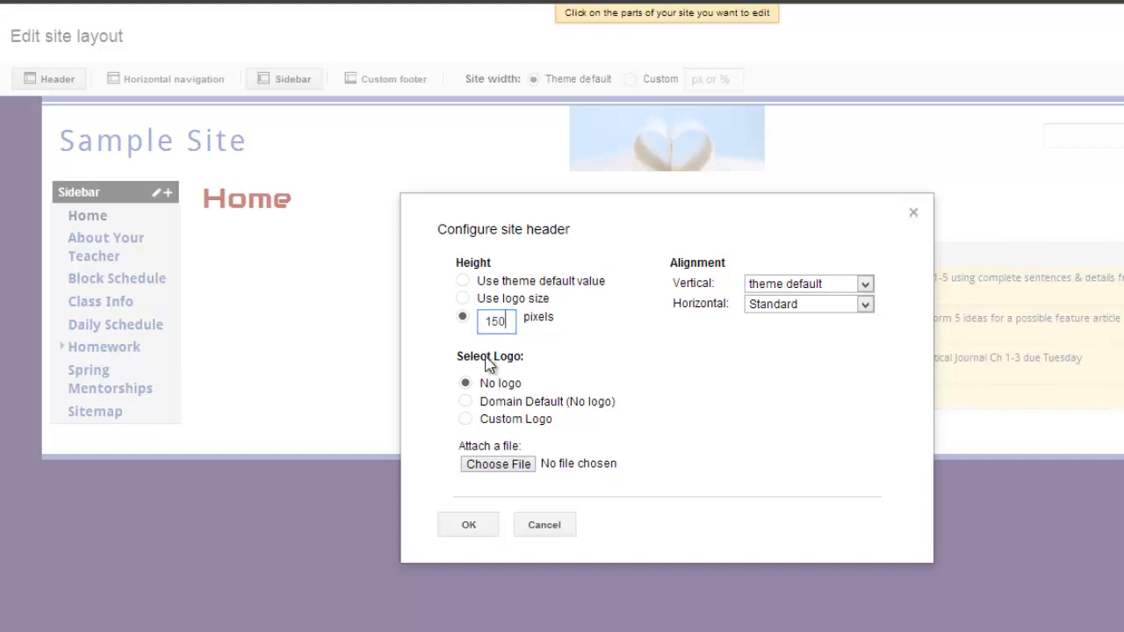
pyautogui.click(467, 532)
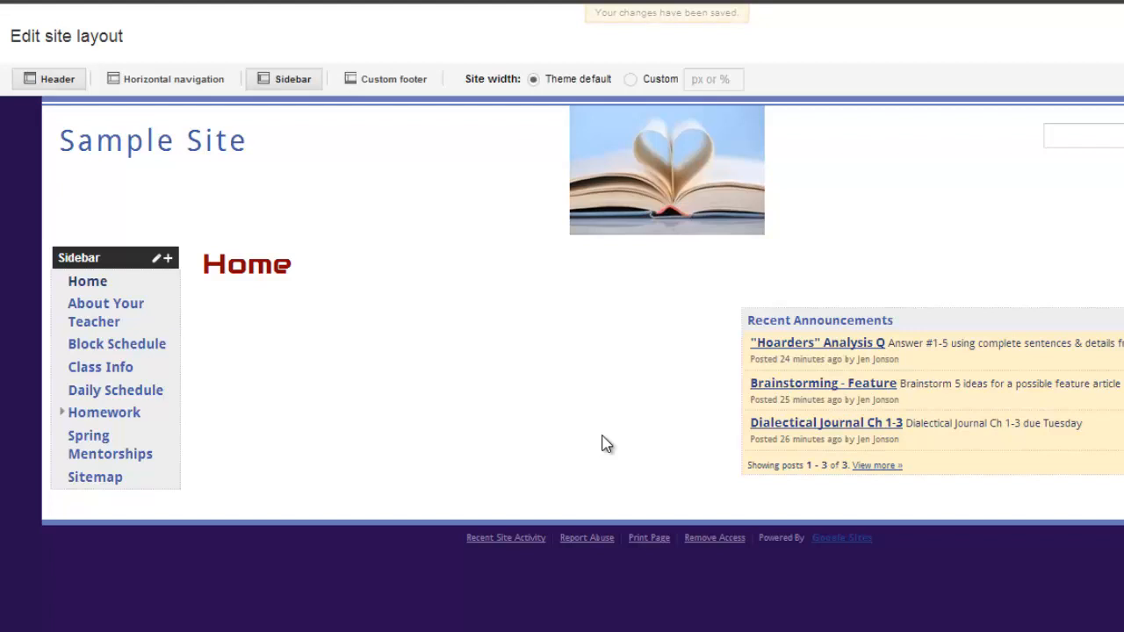
# Try centering the site title by setting the site header's horizontal alignment to Center
pyautogui.click(870, 195)
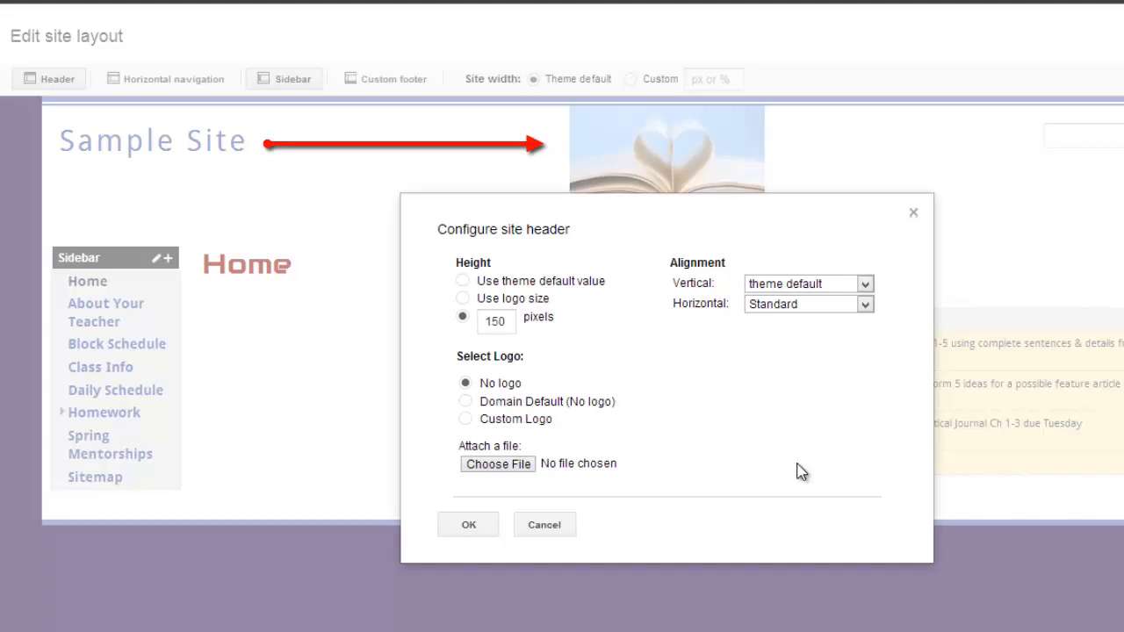
pyautogui.click(865, 304)
pyautogui.click(845, 364)
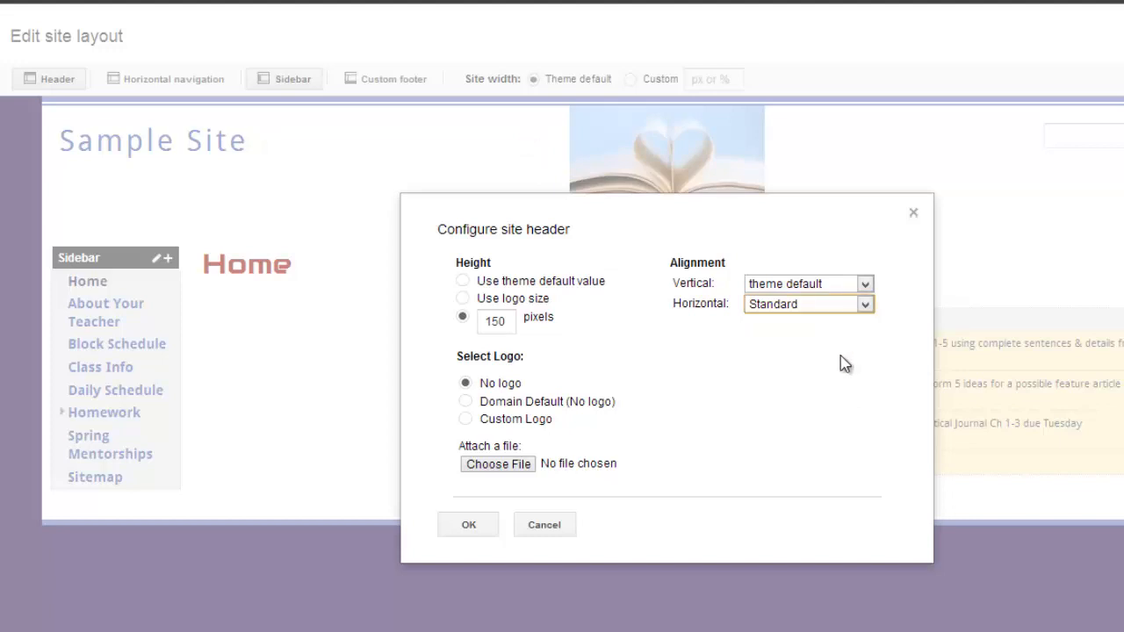
pyautogui.click(469, 524)
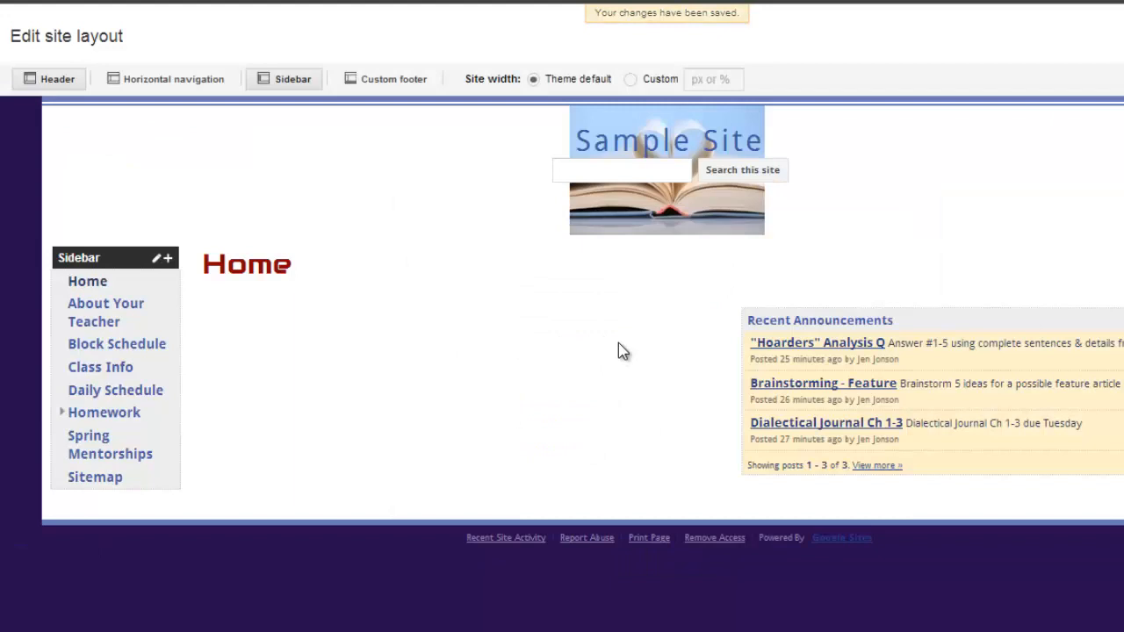
# Set the site header's horizontal alignment to Standard and upload the book love2 image as its custom logo
pyautogui.click(886, 190)
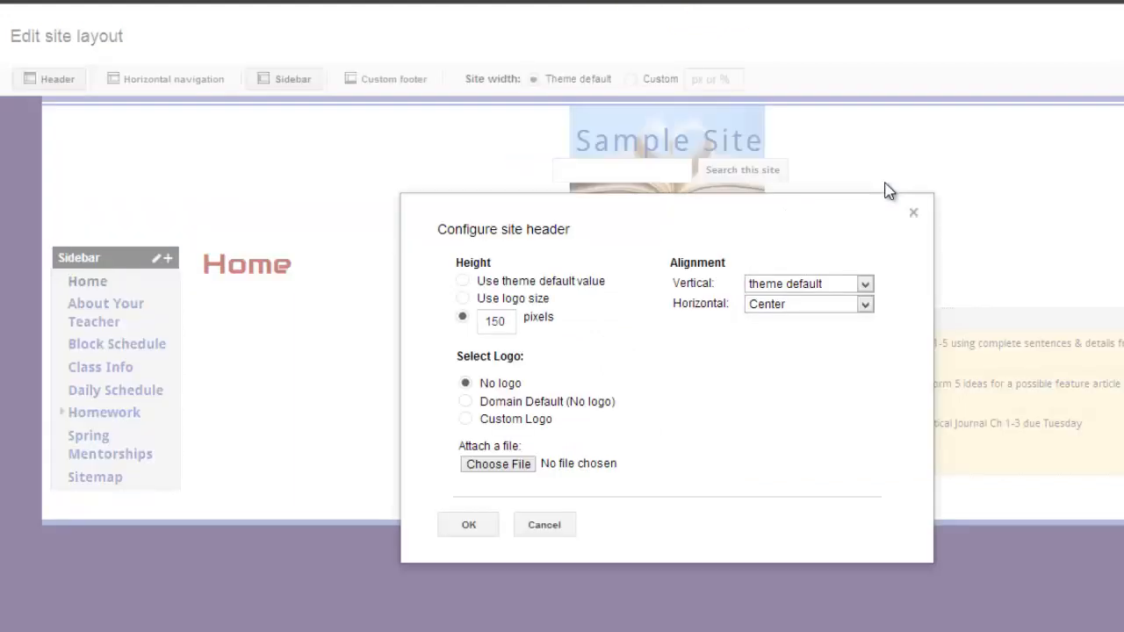
pyautogui.click(864, 304)
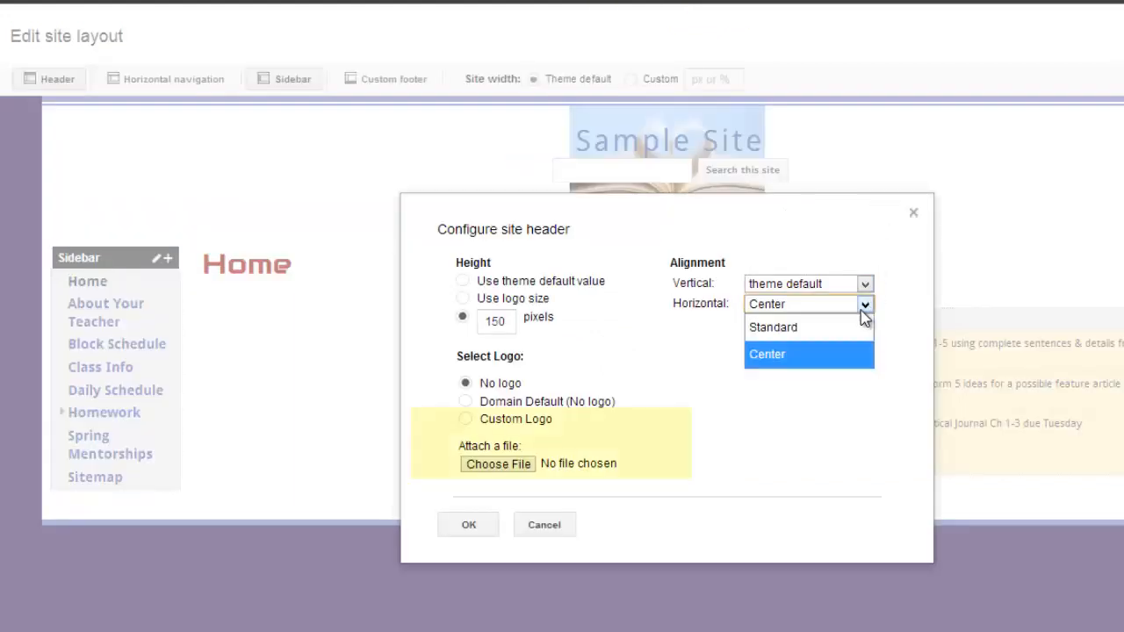
pyautogui.click(764, 325)
pyautogui.click(466, 419)
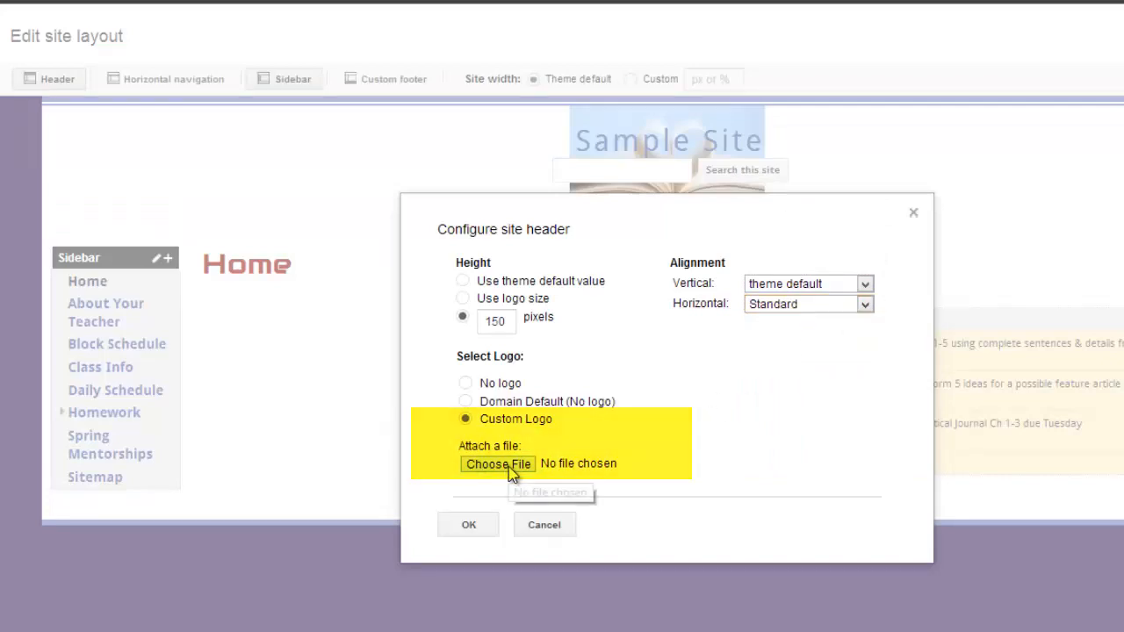
pyautogui.click(509, 465)
pyautogui.scroll(-10, 987, 318)
pyautogui.doubleClick(479, 230)
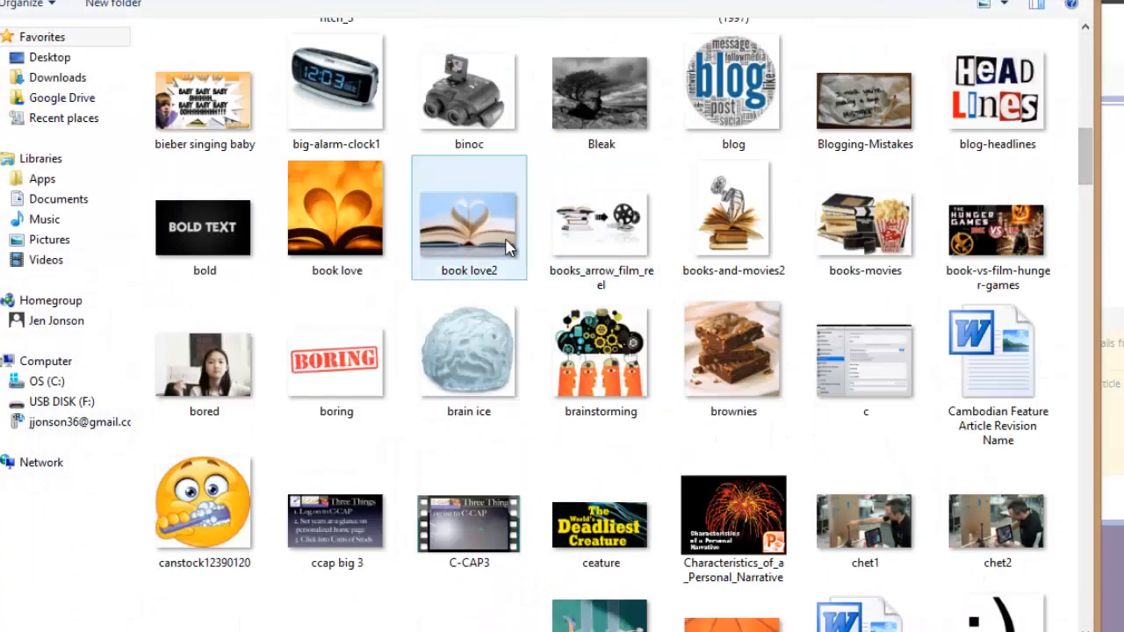
pyautogui.click(472, 518)
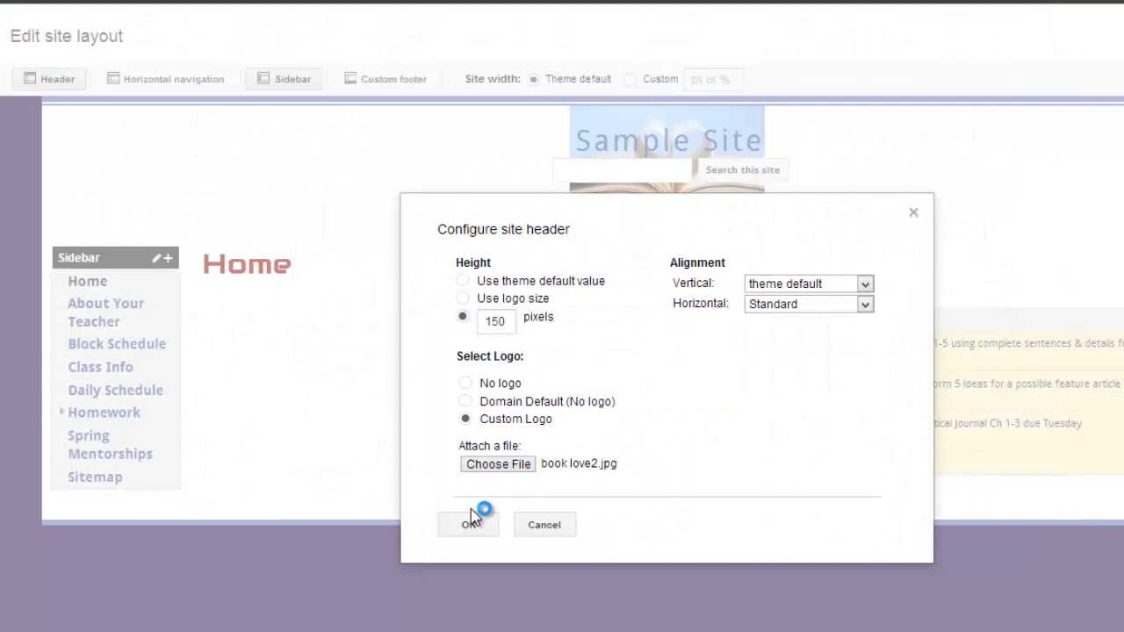
pyautogui.click(470, 550)
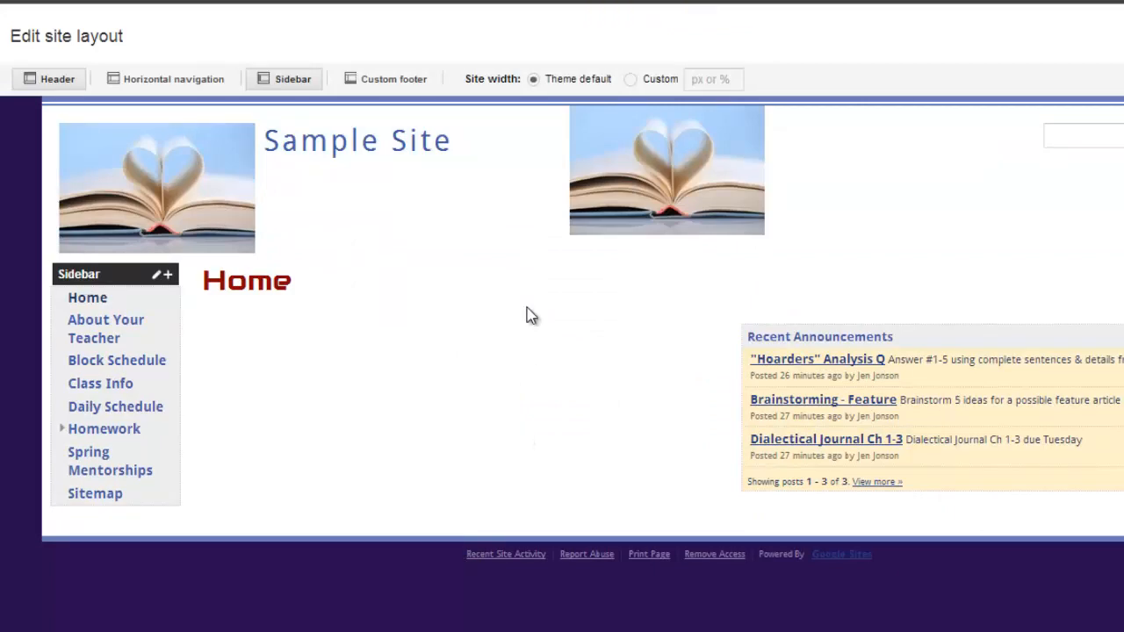
# Try the Center horizontal alignment for the site header with its custom logo
pyautogui.click(527, 228)
pyautogui.click(830, 305)
pyautogui.click(821, 354)
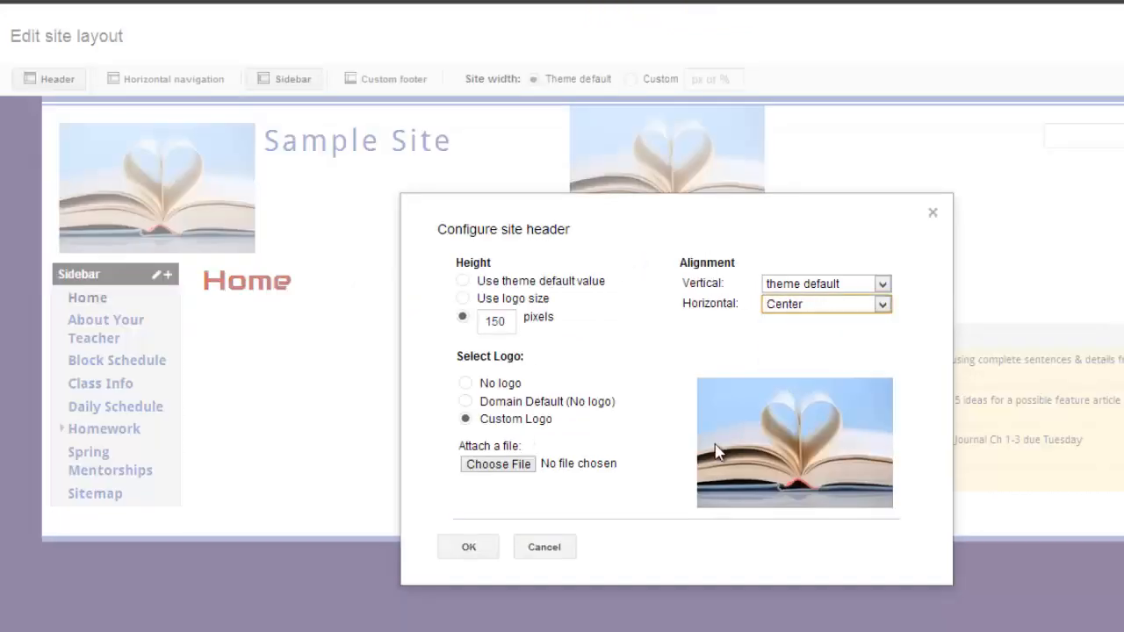
pyautogui.click(471, 550)
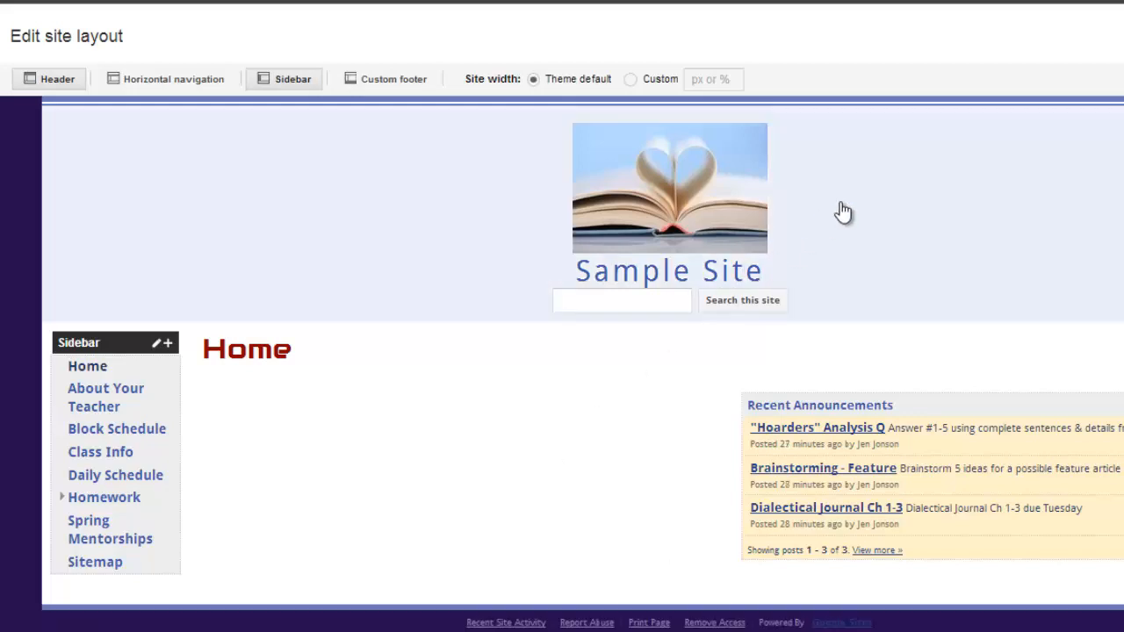
# Set the site header to no logo with Standard horizontal alignment, apply it and leave the layout editor
pyautogui.click(840, 214)
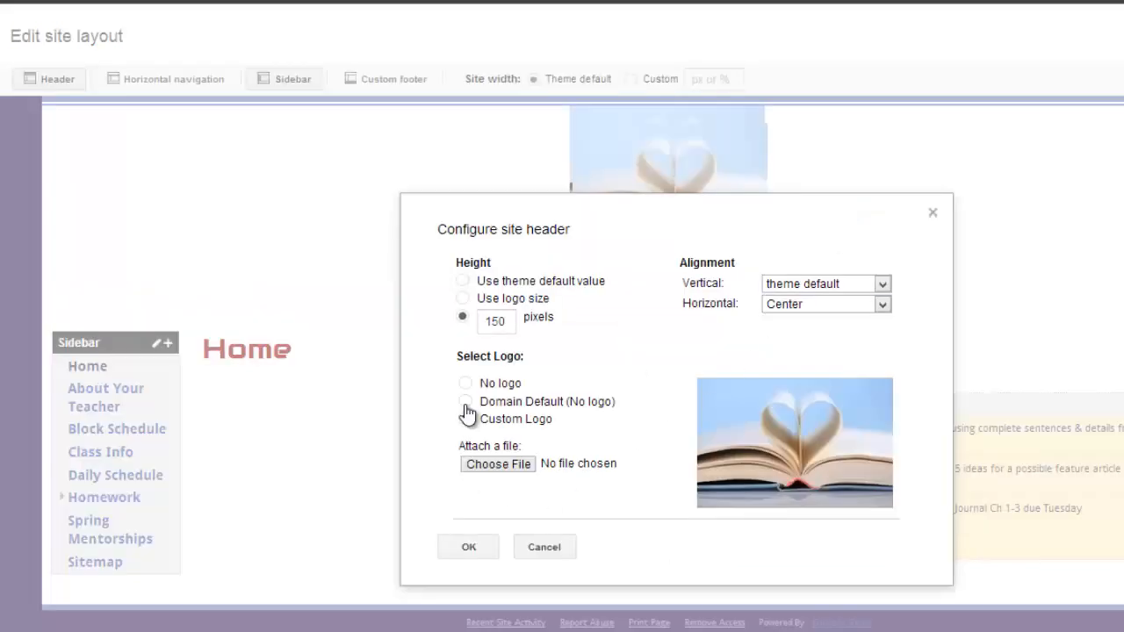
pyautogui.click(490, 383)
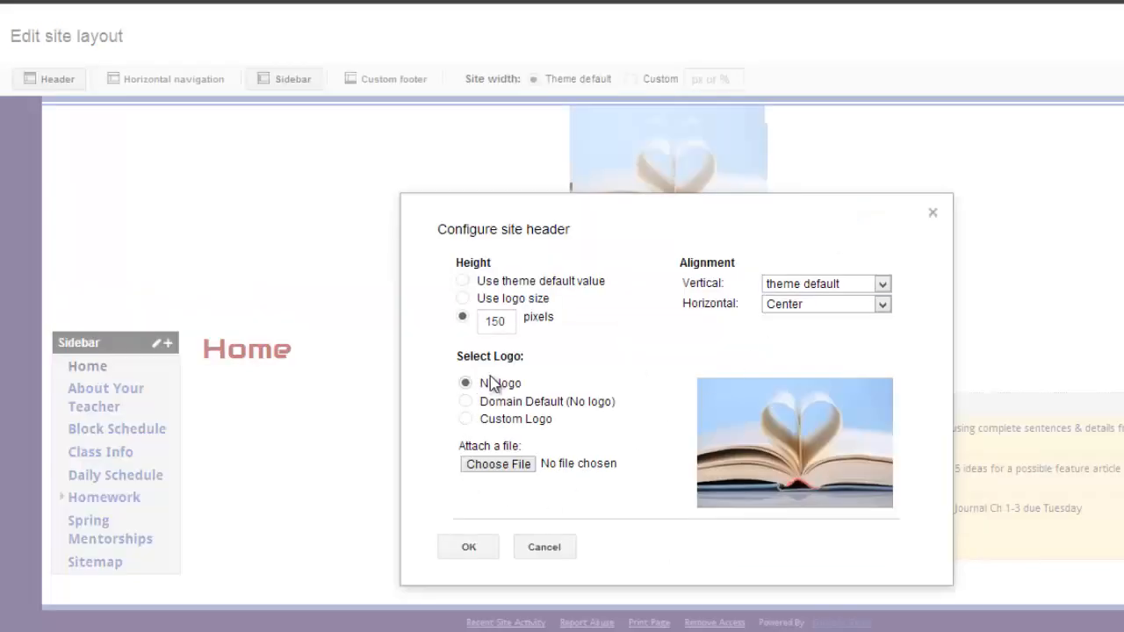
pyautogui.click(882, 304)
pyautogui.click(876, 340)
pyautogui.press('Up')
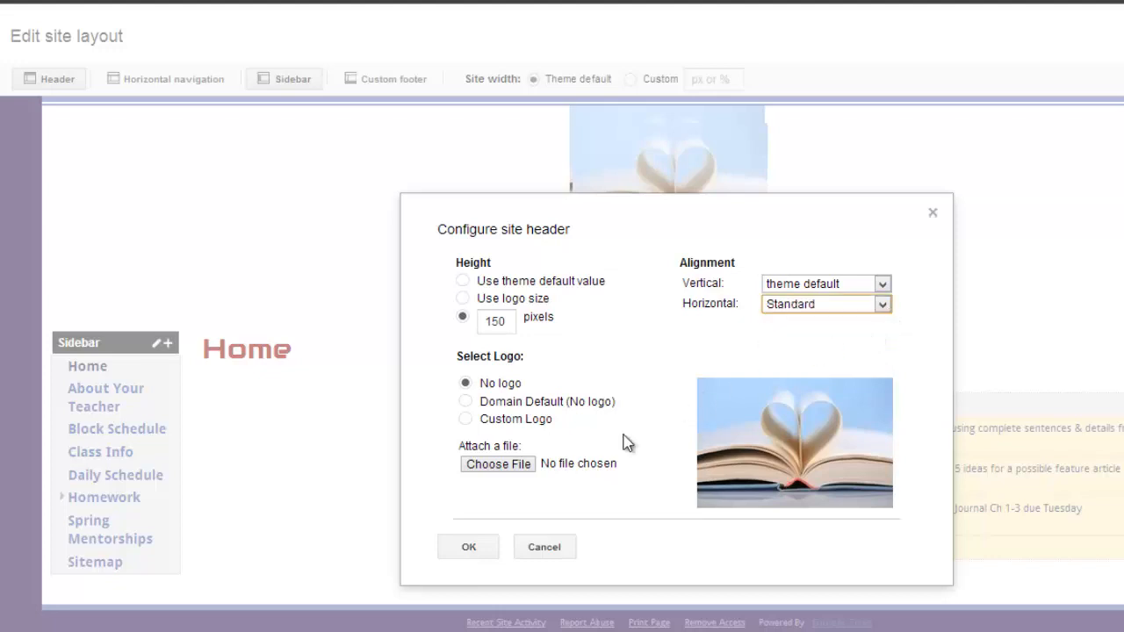
pyautogui.click(468, 547)
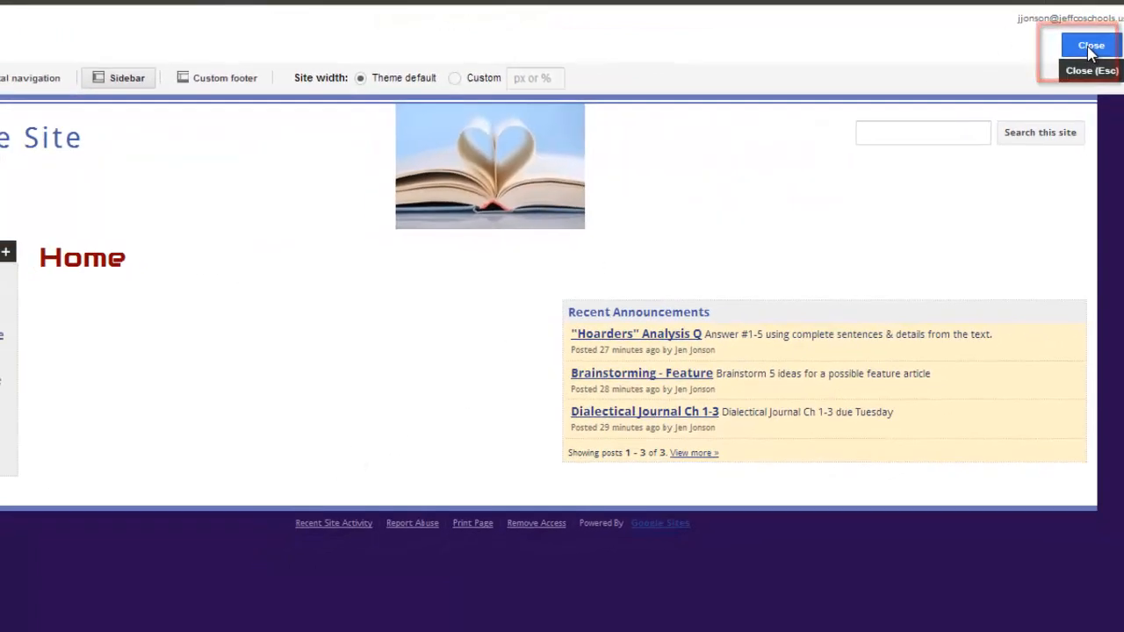
pyautogui.click(1090, 48)
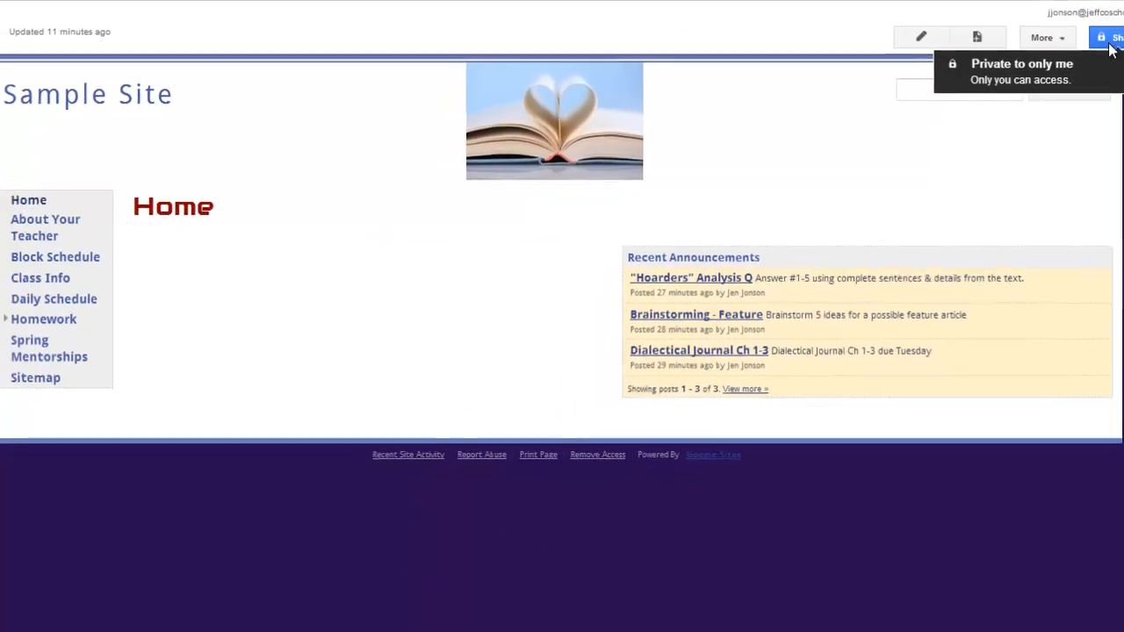